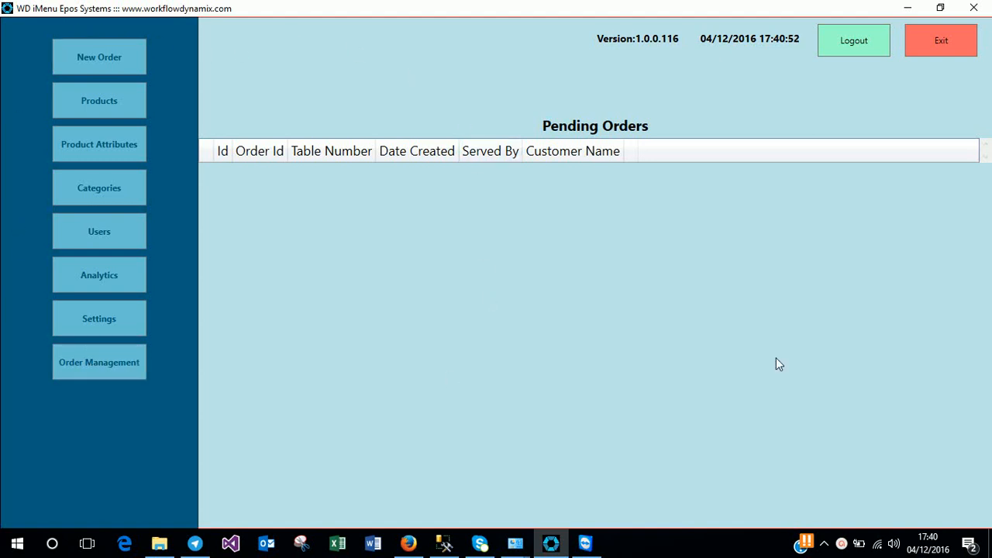
Look at the blank new-order screen and return to the main menu
click(76, 57)
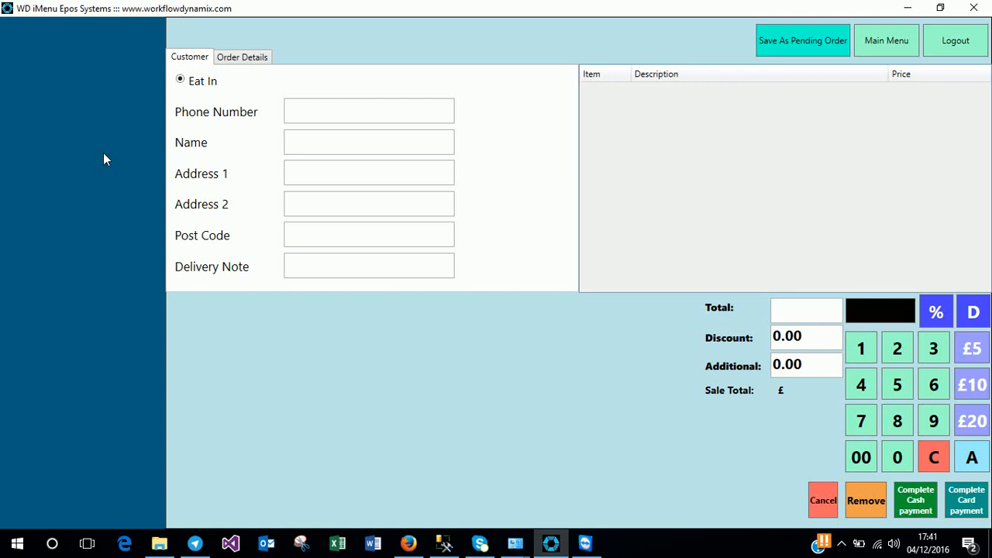
click(896, 40)
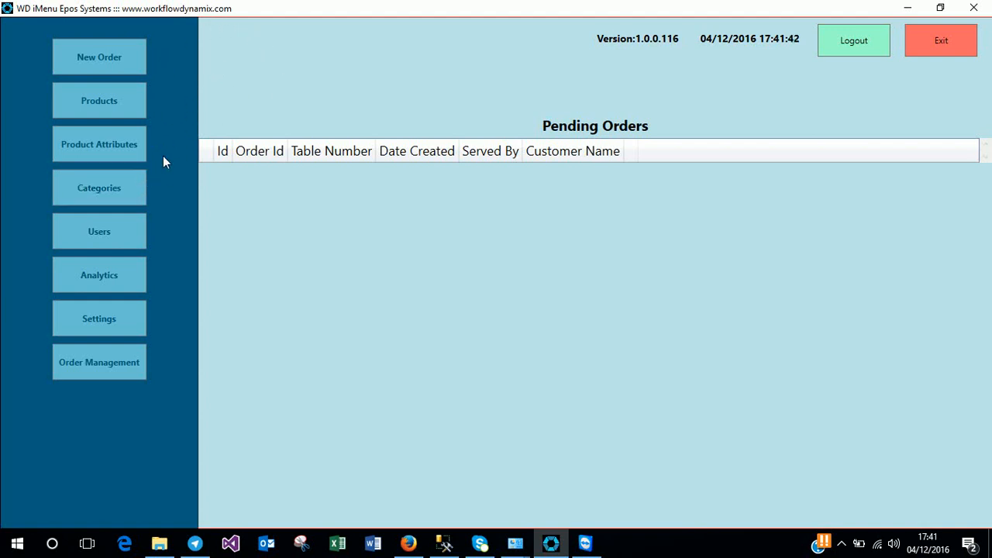
Add a product category named Burgers and return to the main menu
click(122, 191)
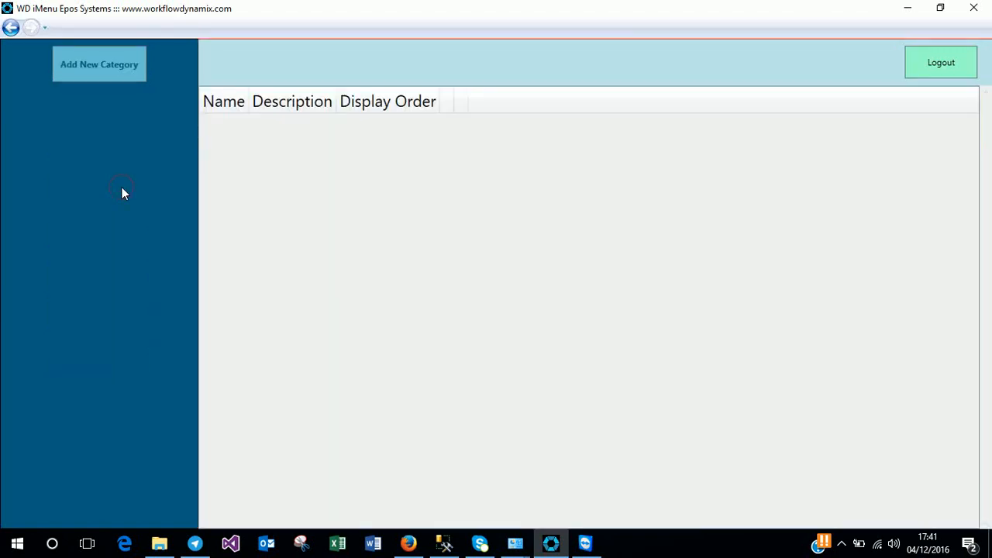
click(107, 65)
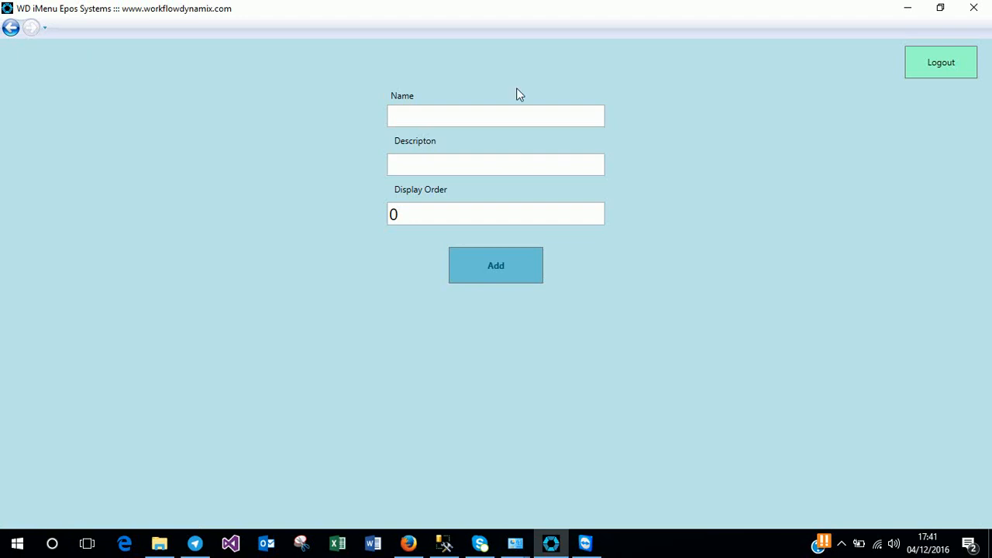
click(486, 115)
text(Burgers)
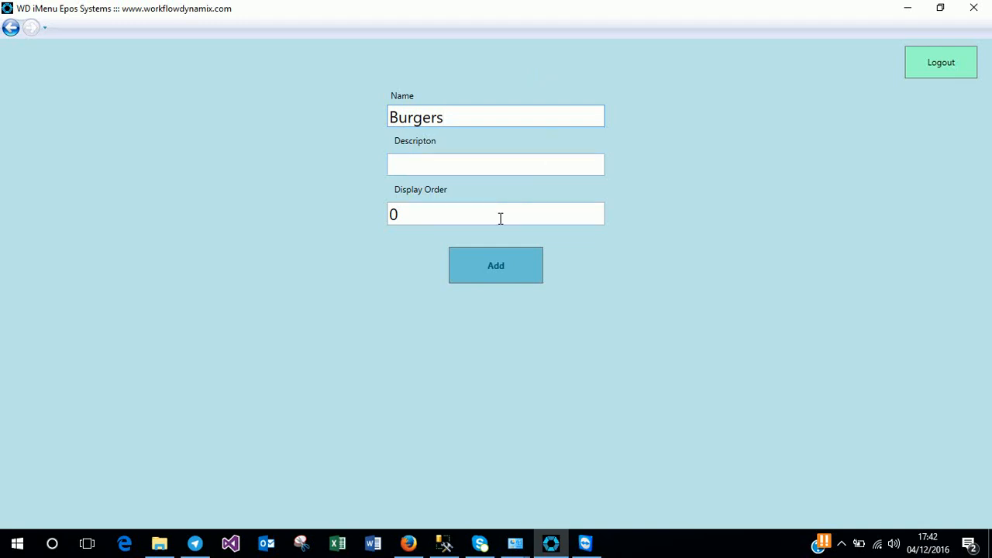
click(489, 268)
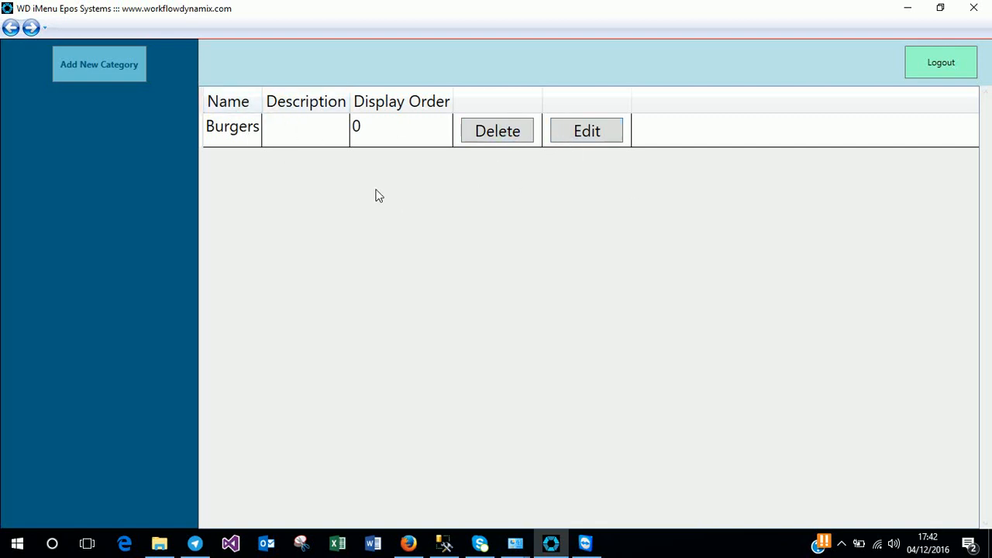
click(11, 29)
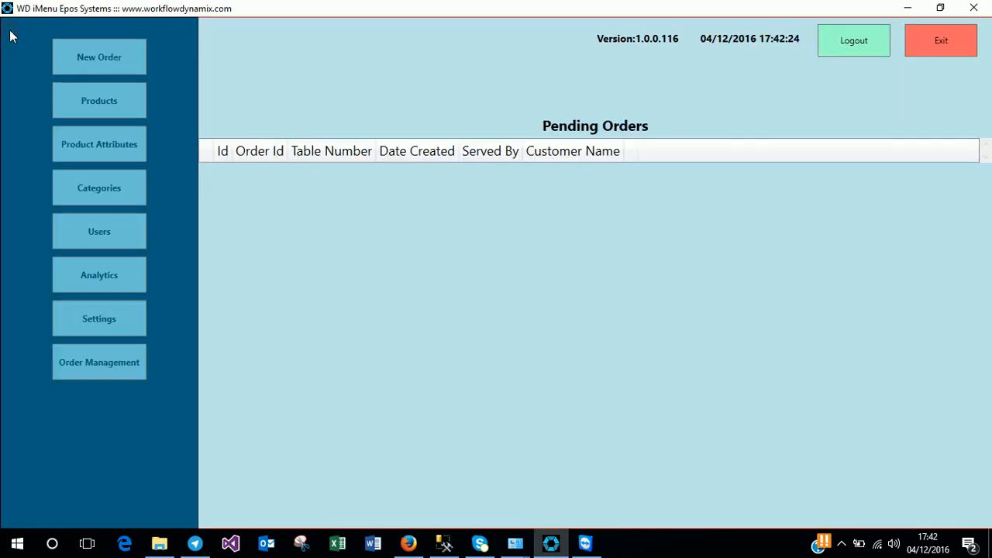
Add a product named Chicken Burger priced 1.50 in the Burgers category, save it and return to the main menu
click(105, 103)
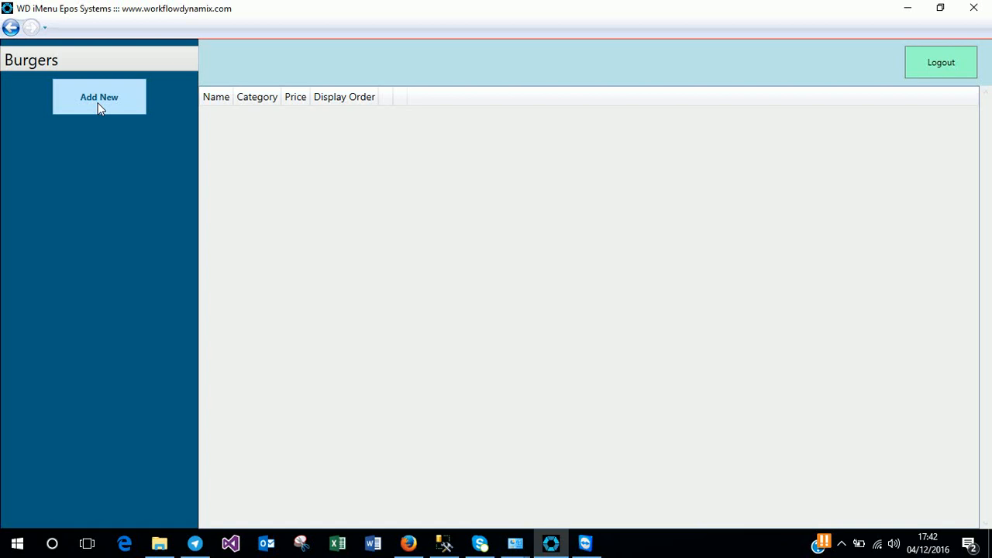
click(100, 109)
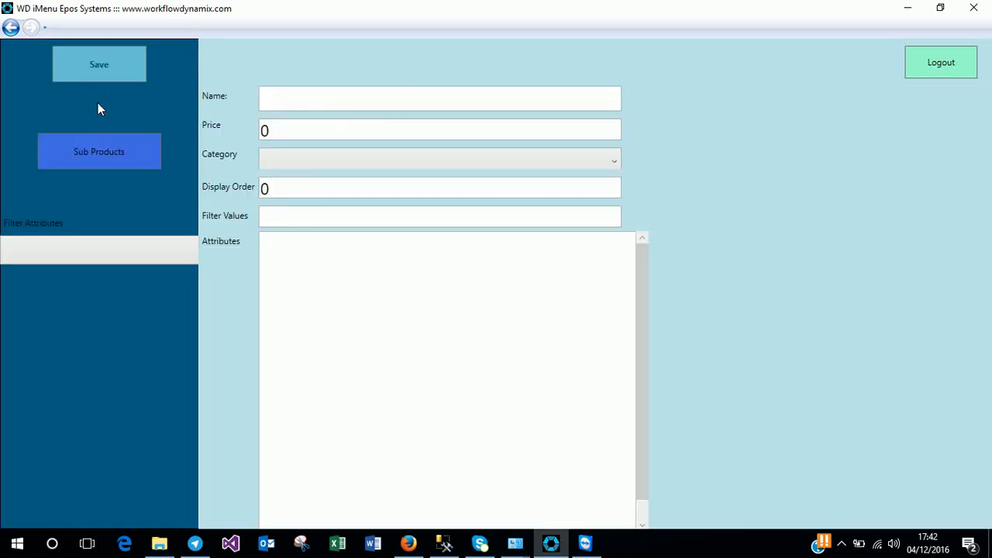
click(297, 97)
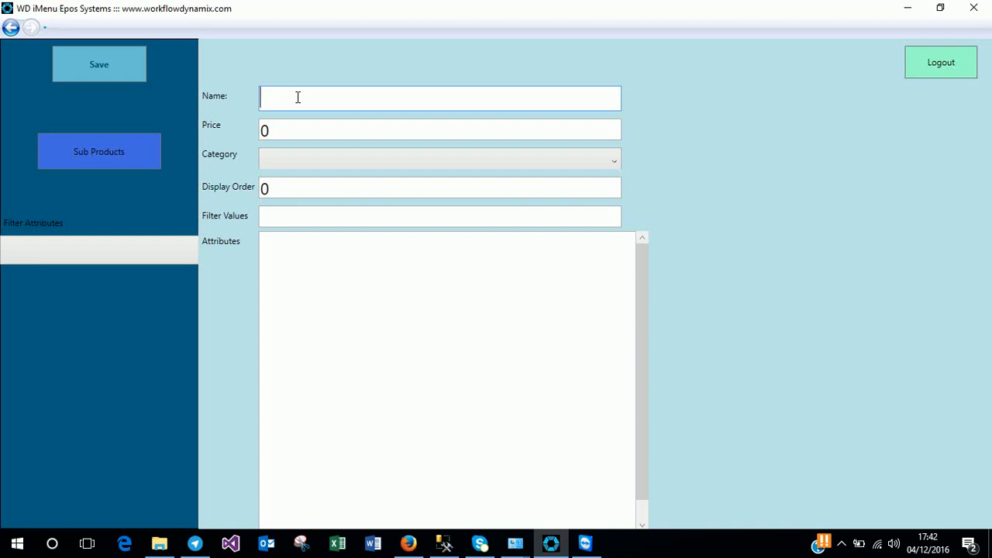
text(Chicken Burger)
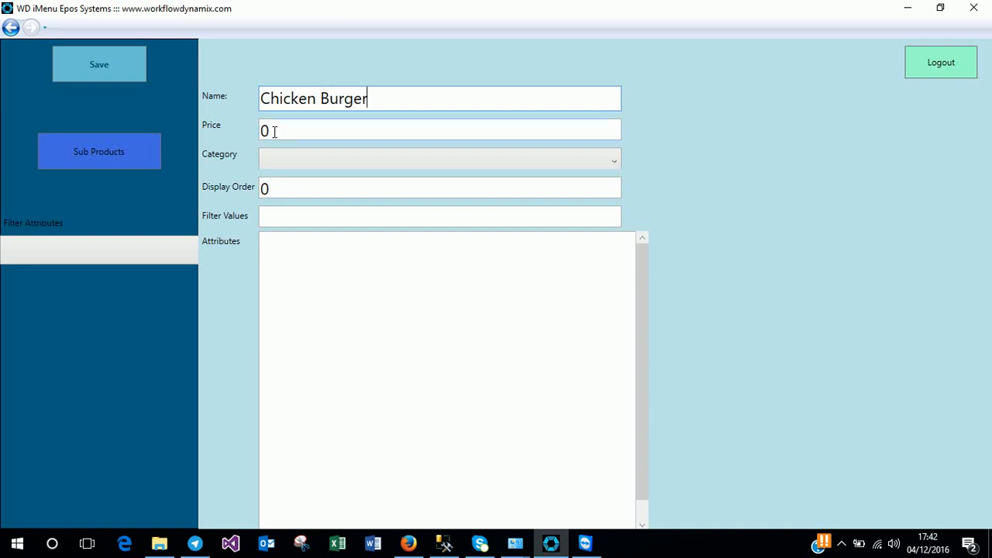
click(275, 131)
key(BackSpace)
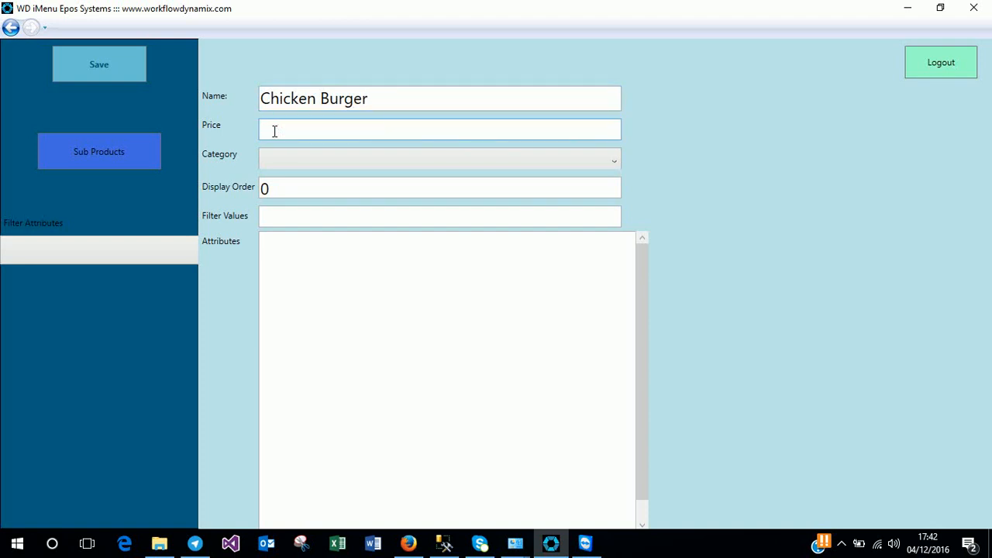
text(1.50)
click(614, 159)
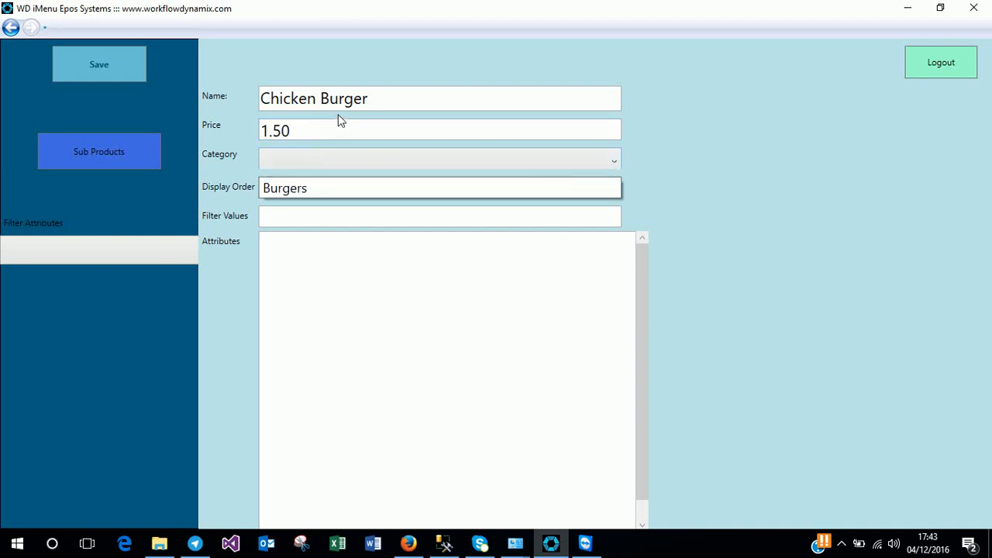
click(308, 192)
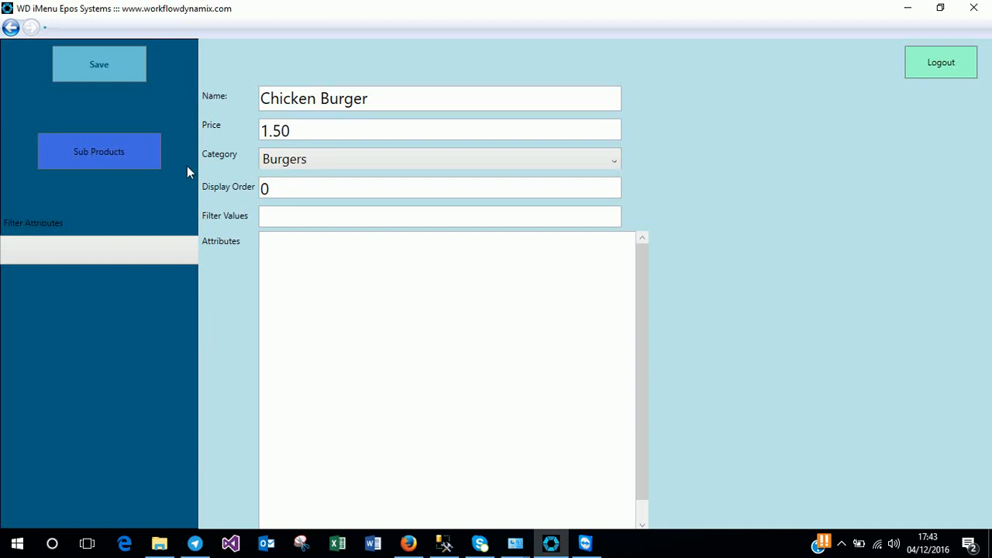
click(103, 66)
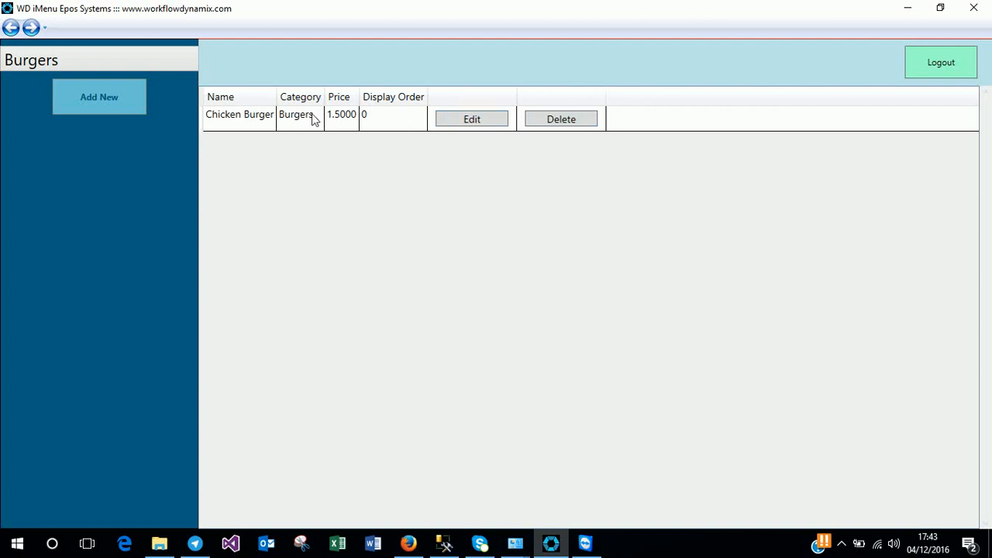
click(14, 30)
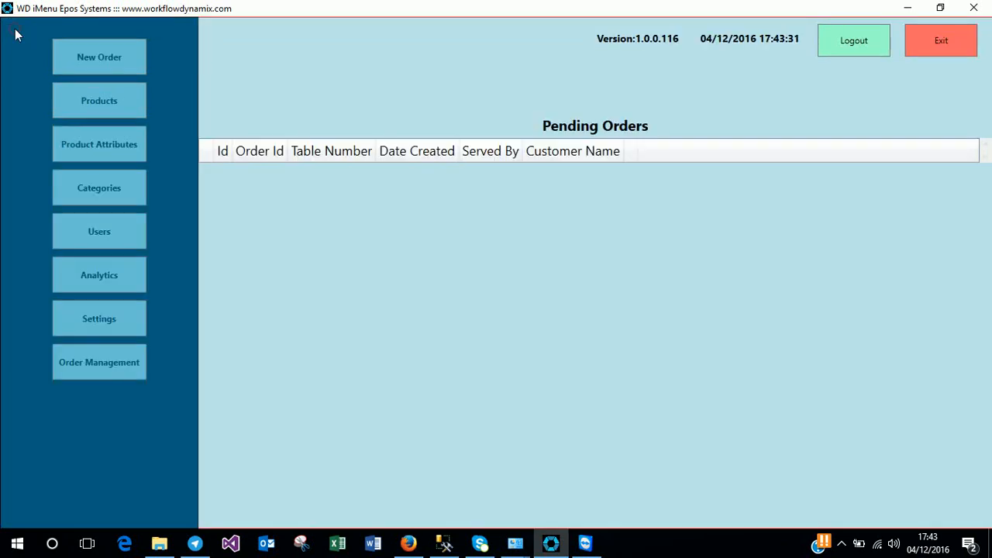
Start a new order with one Chicken Burger from the Burgers category, and return to the main menu without saving it
click(106, 58)
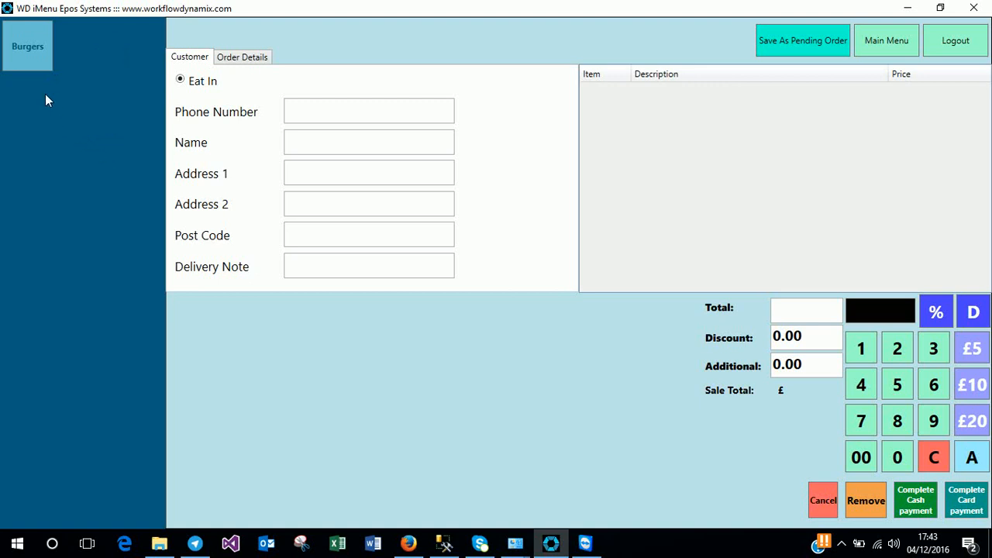
click(31, 52)
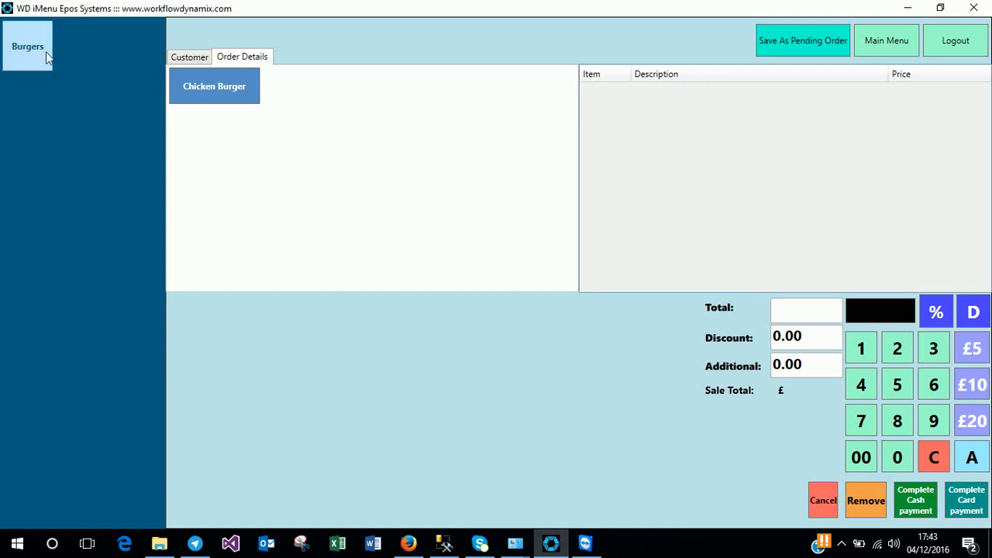
click(221, 89)
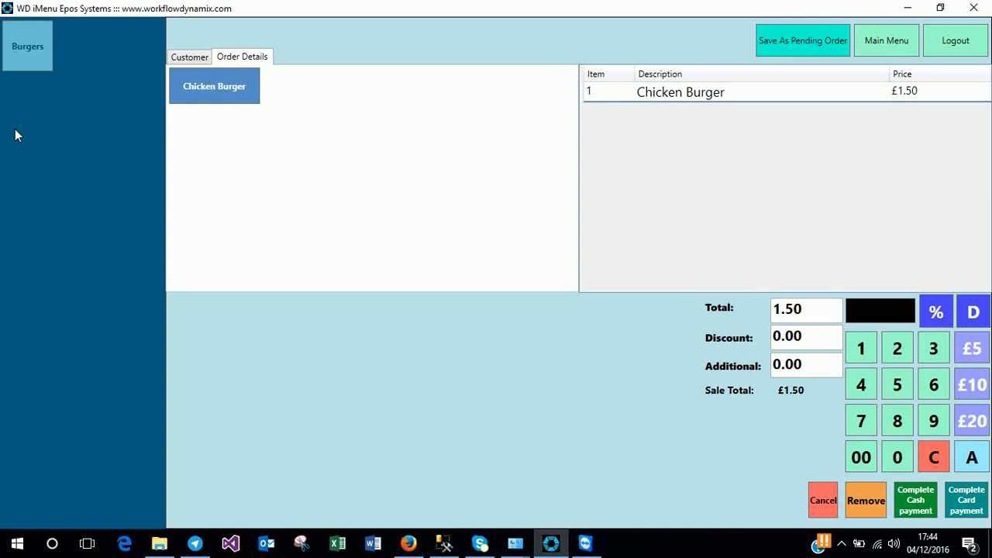
click(880, 42)
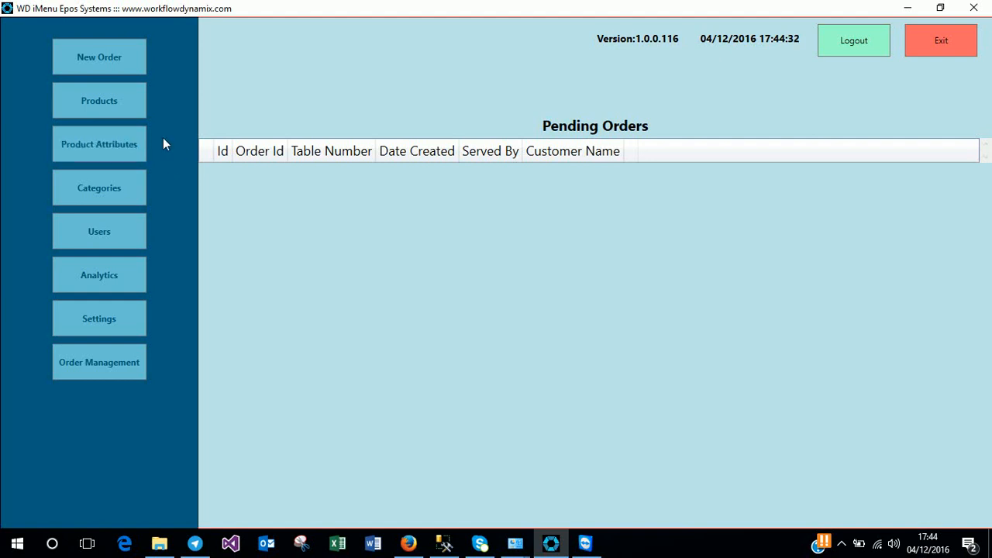
Repeat the trial order with a Chicken Burger and leave it unsaved for the main menu
click(130, 60)
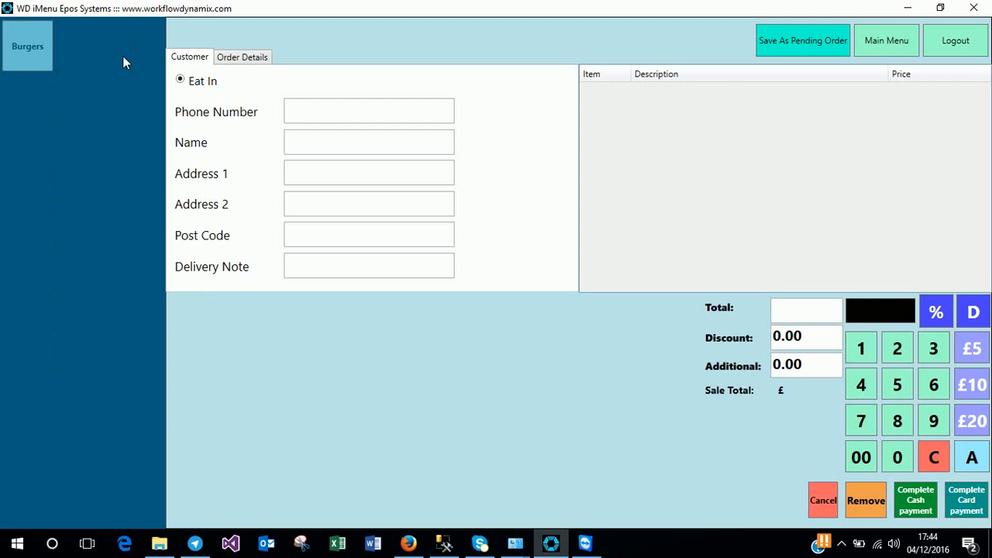
click(28, 45)
click(201, 90)
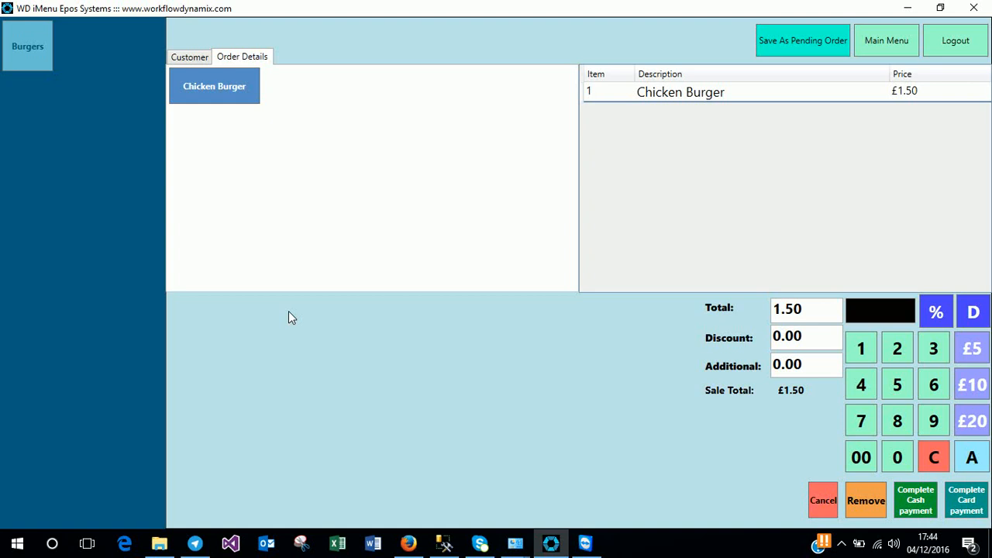
click(875, 42)
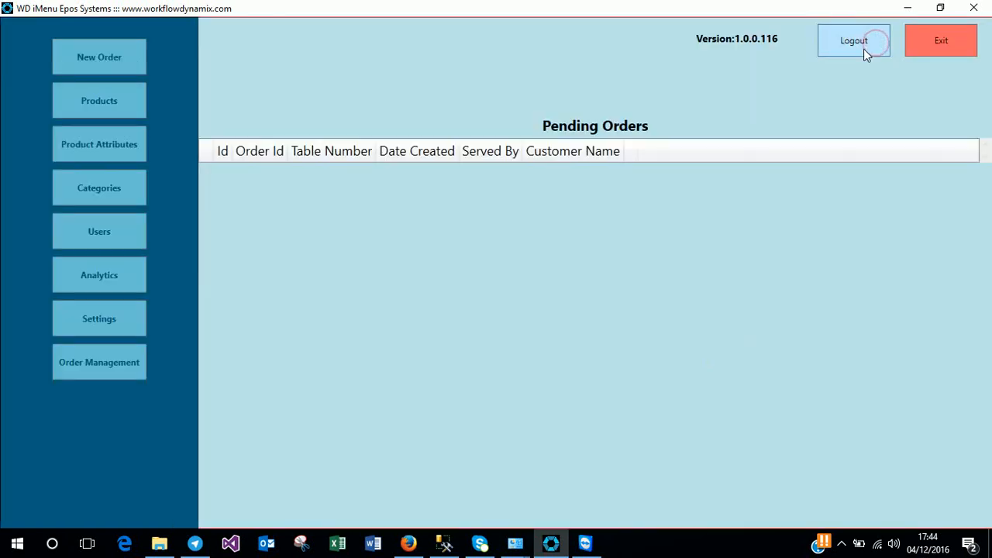
Create and save a product attribute category named Sauces
click(114, 144)
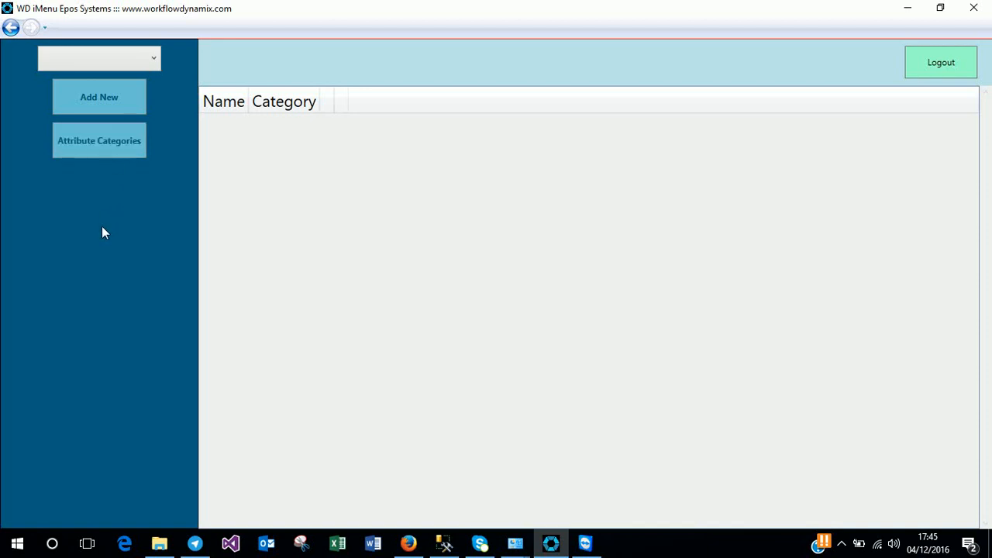
click(115, 144)
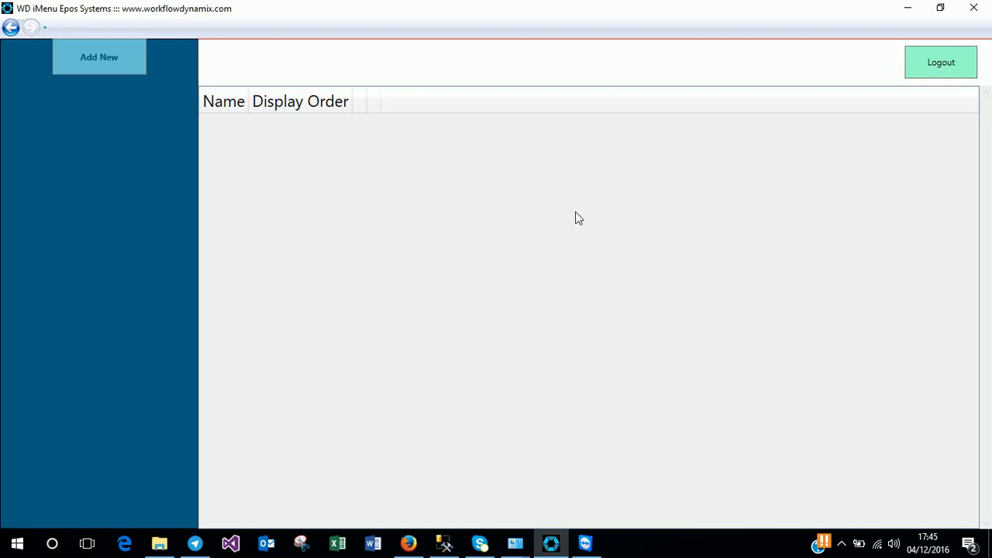
click(83, 59)
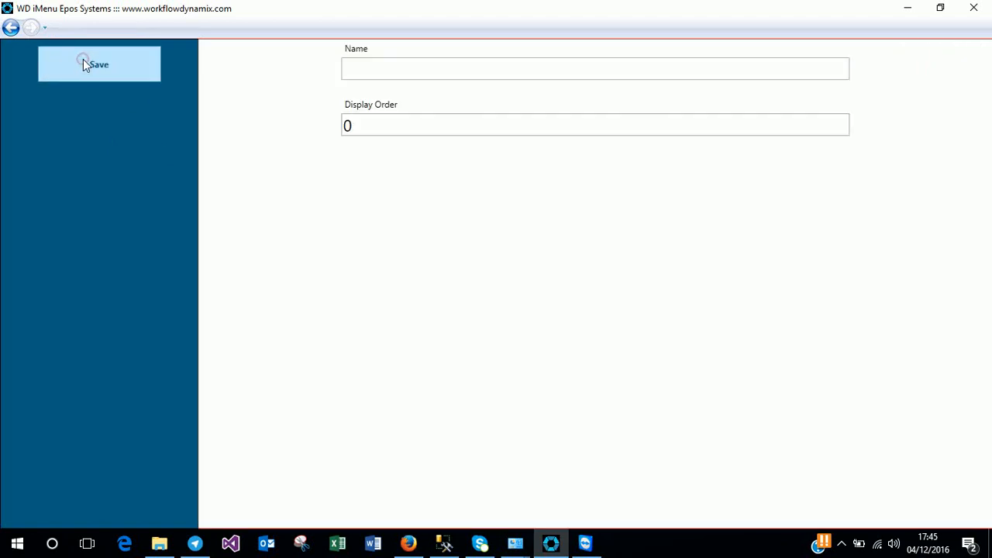
click(399, 68)
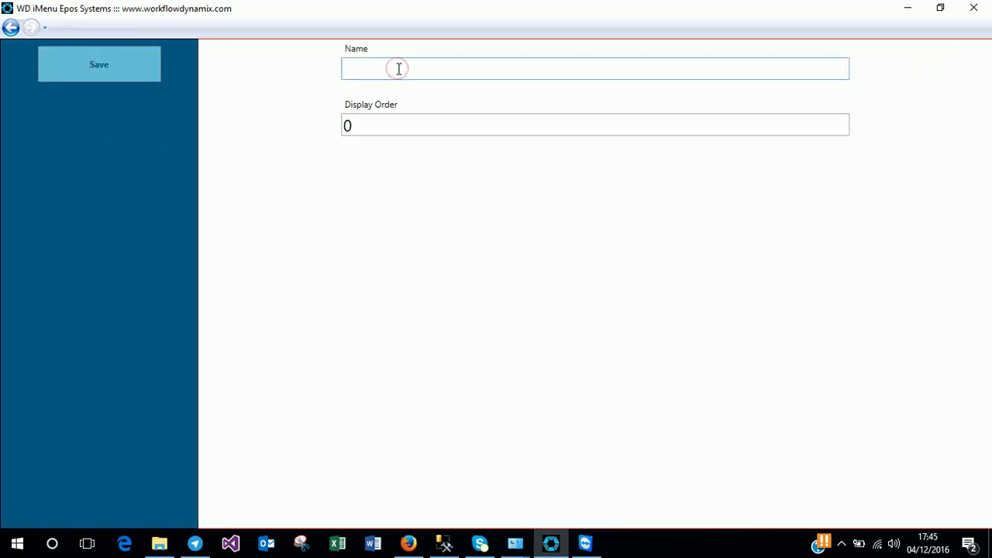
text(Sauces)
click(104, 70)
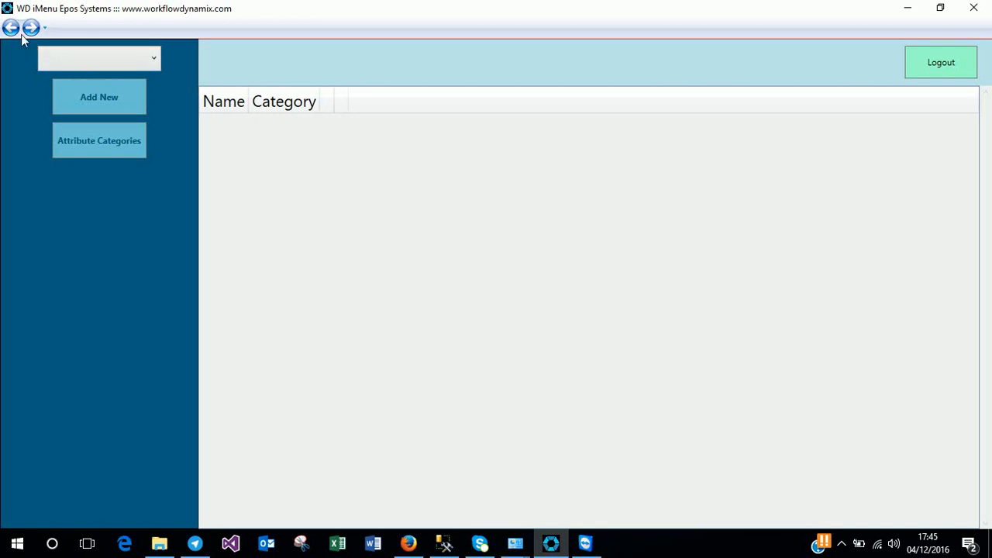
Add a product attribute named Ketchup in the Sauces attribute category and save it
click(12, 30)
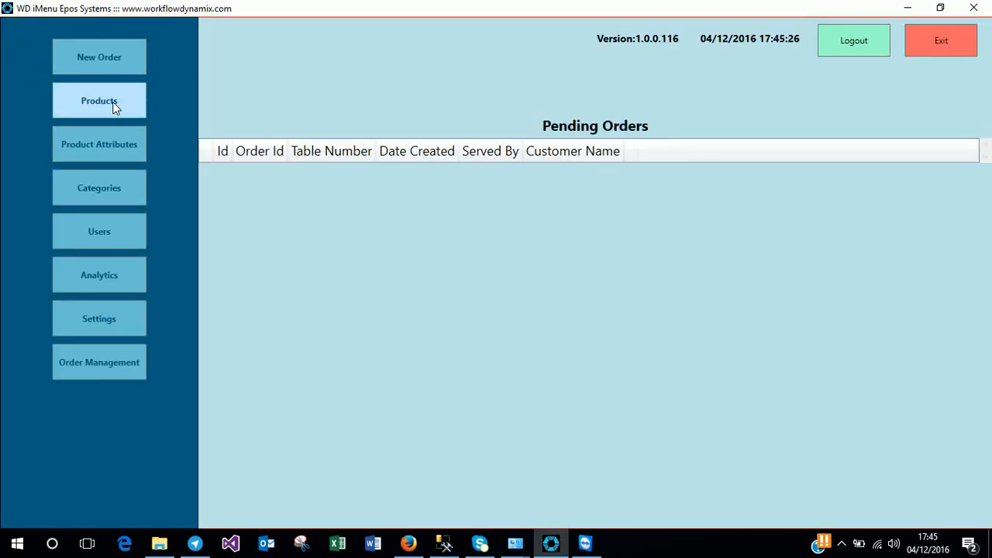
click(101, 149)
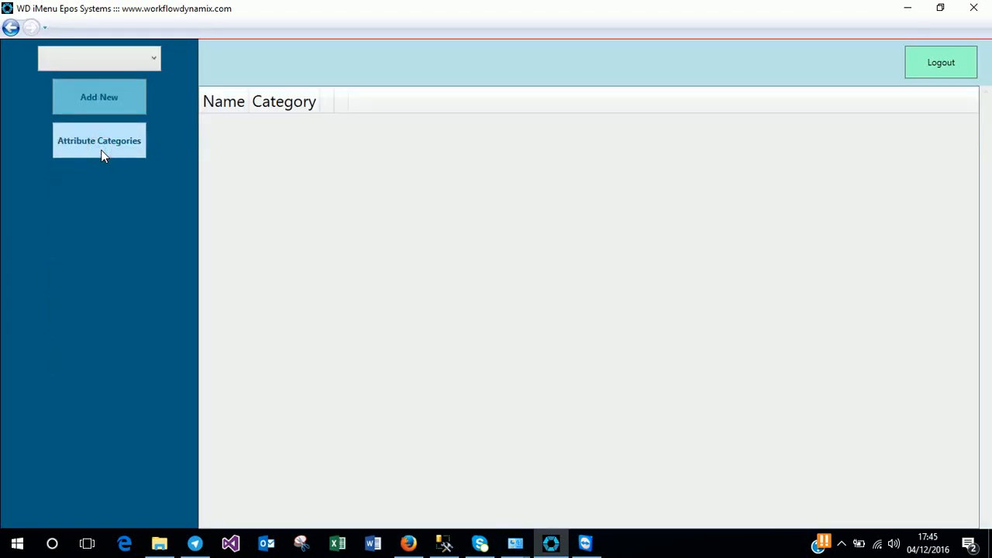
click(153, 58)
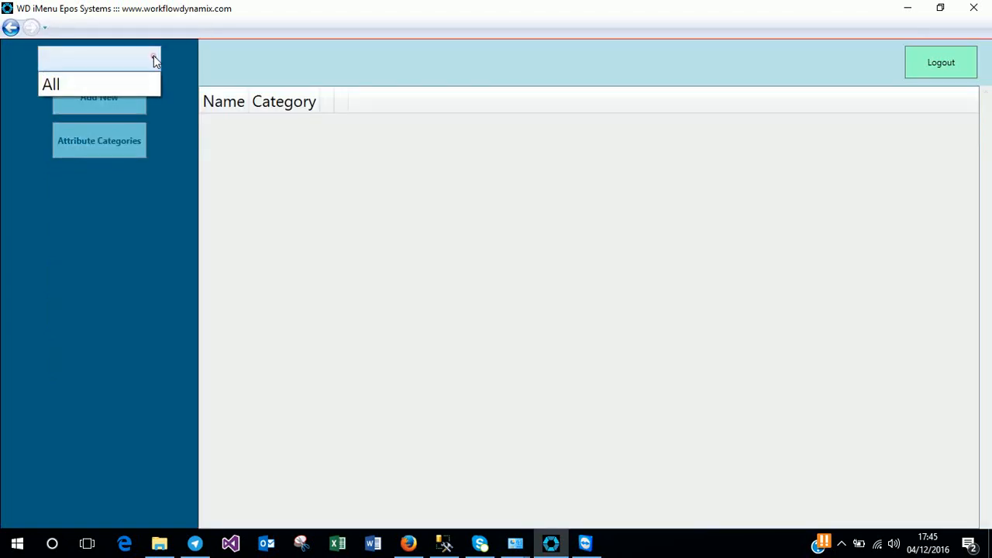
click(184, 147)
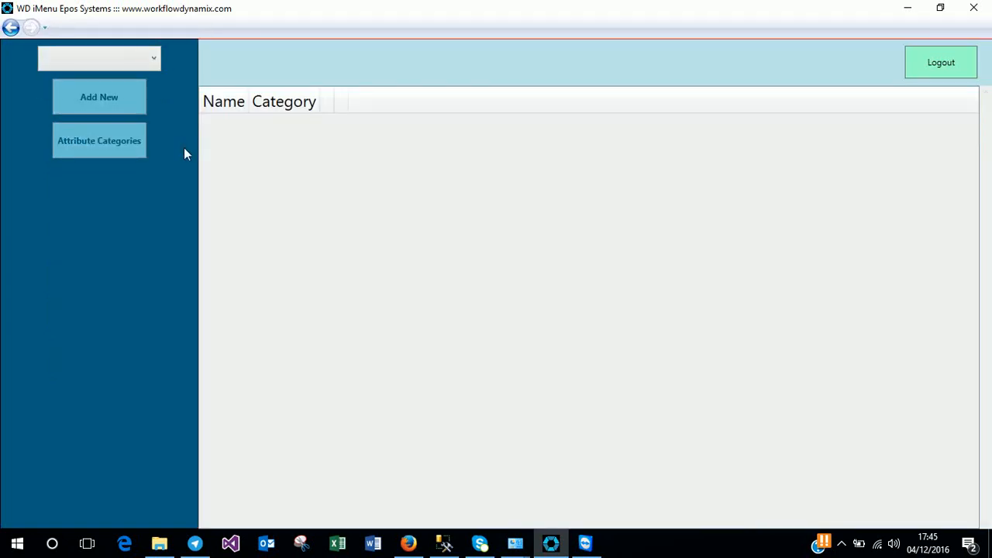
click(113, 107)
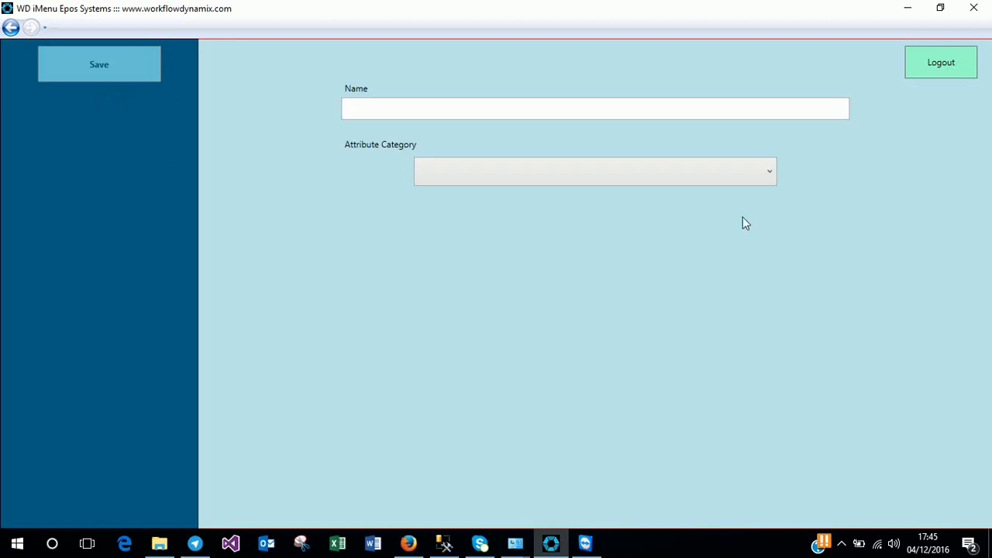
click(676, 109)
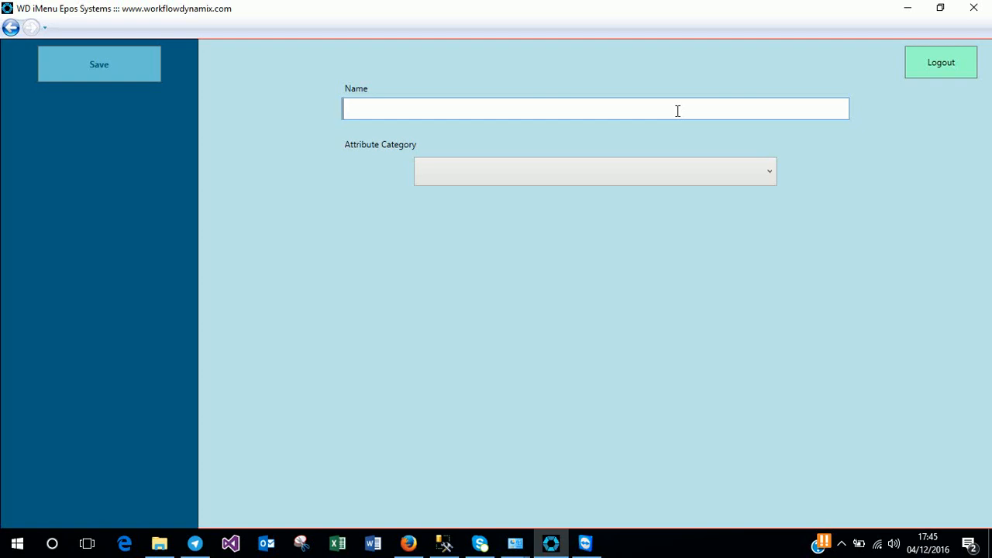
text(Ketchup)
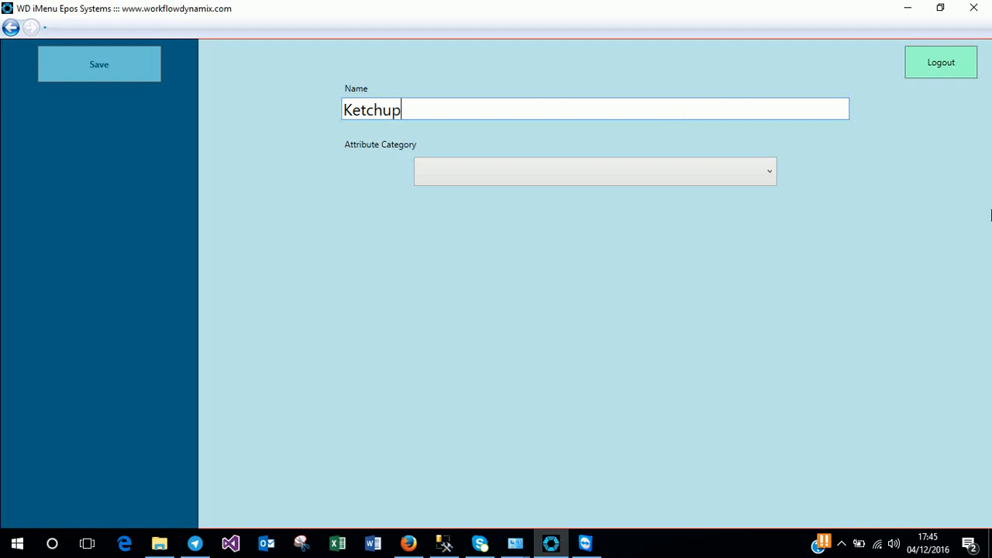
click(768, 174)
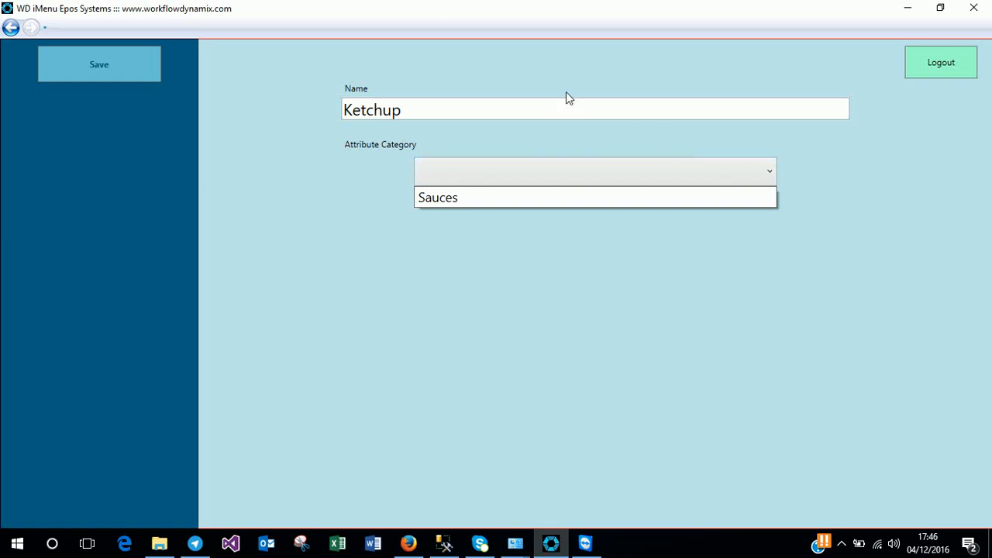
click(503, 200)
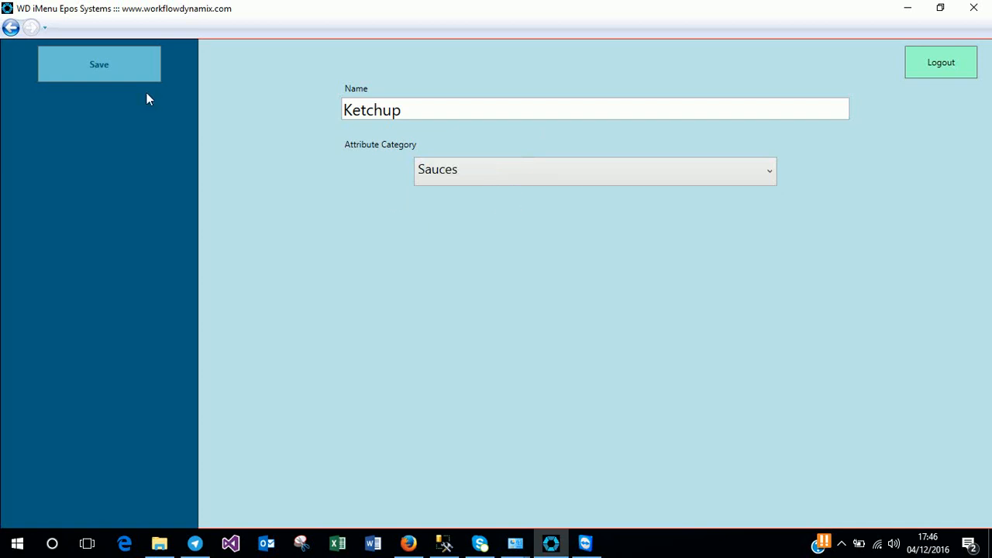
click(124, 70)
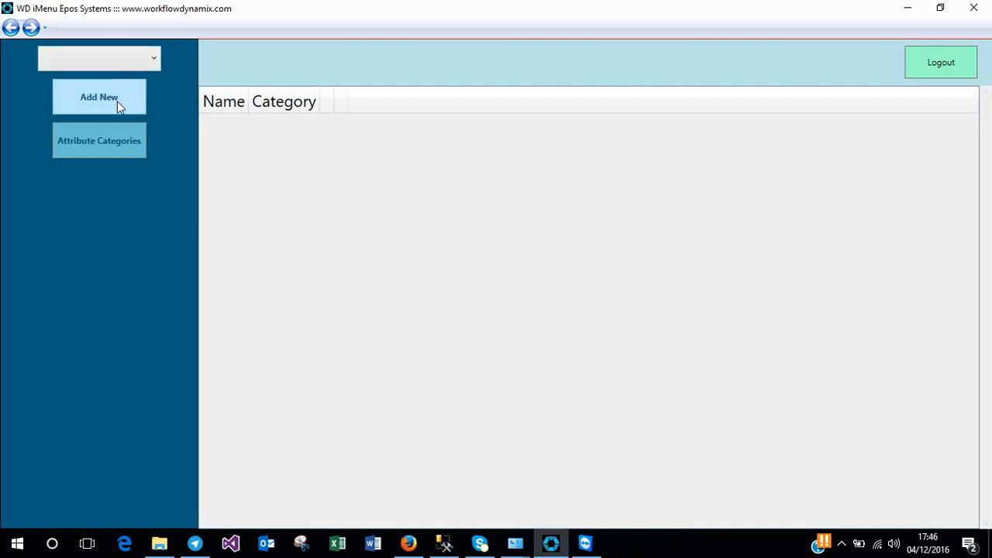
Add and save a product attribute named Mint in the Sauces category, and return to the main menu
click(118, 103)
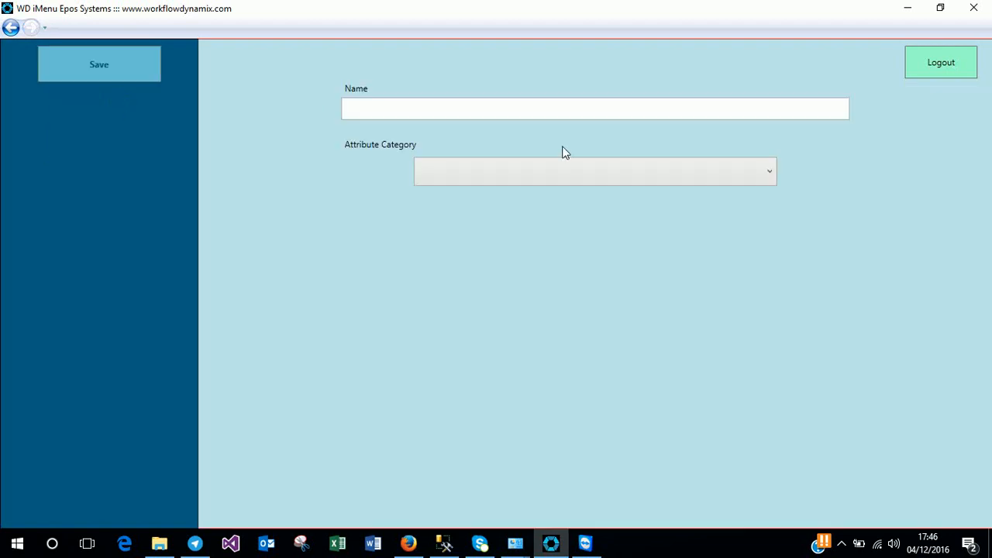
click(702, 107)
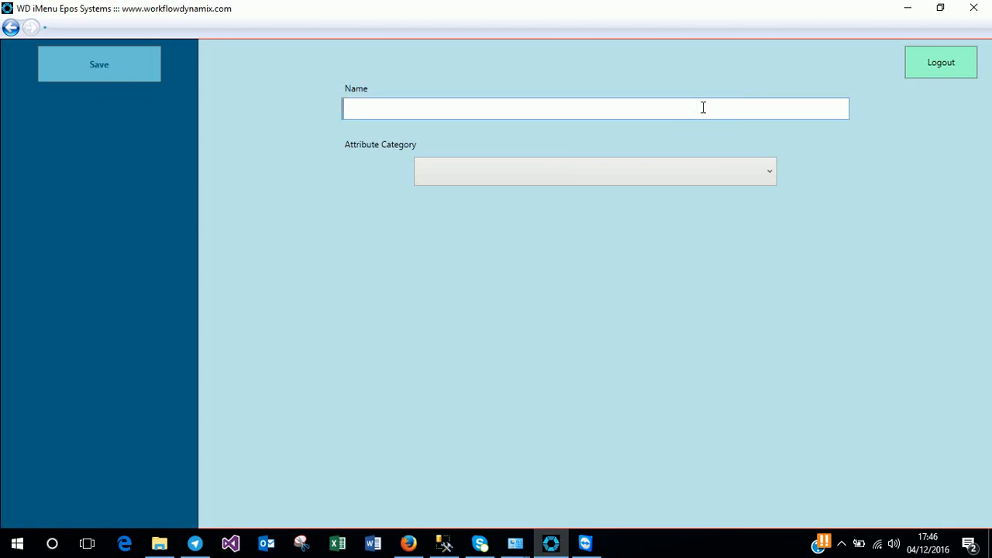
text(Mint)
click(700, 174)
click(676, 199)
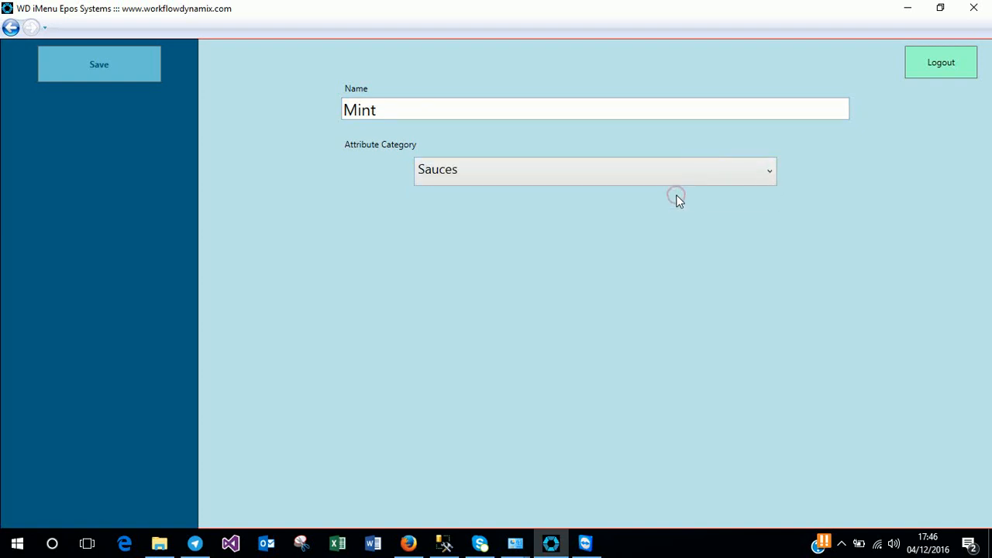
click(128, 70)
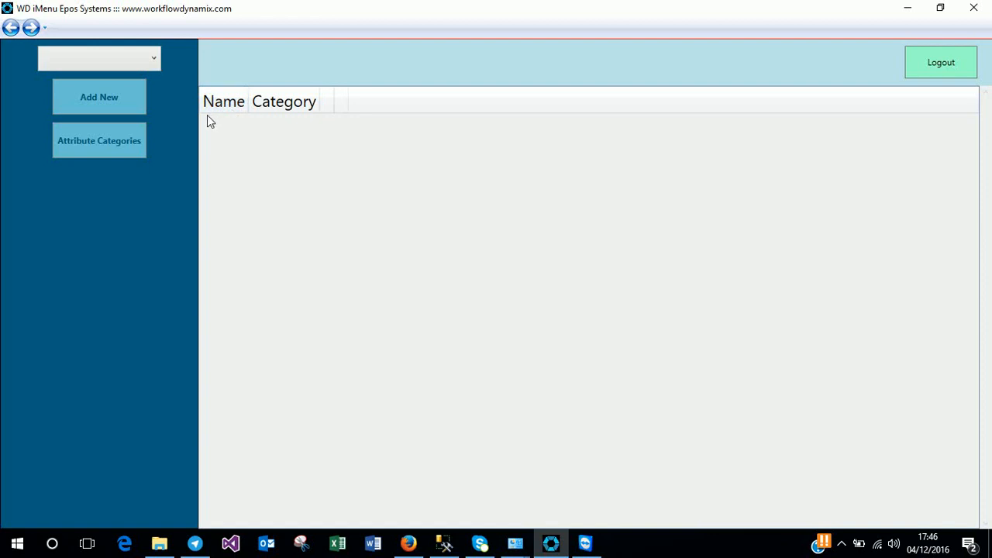
click(12, 29)
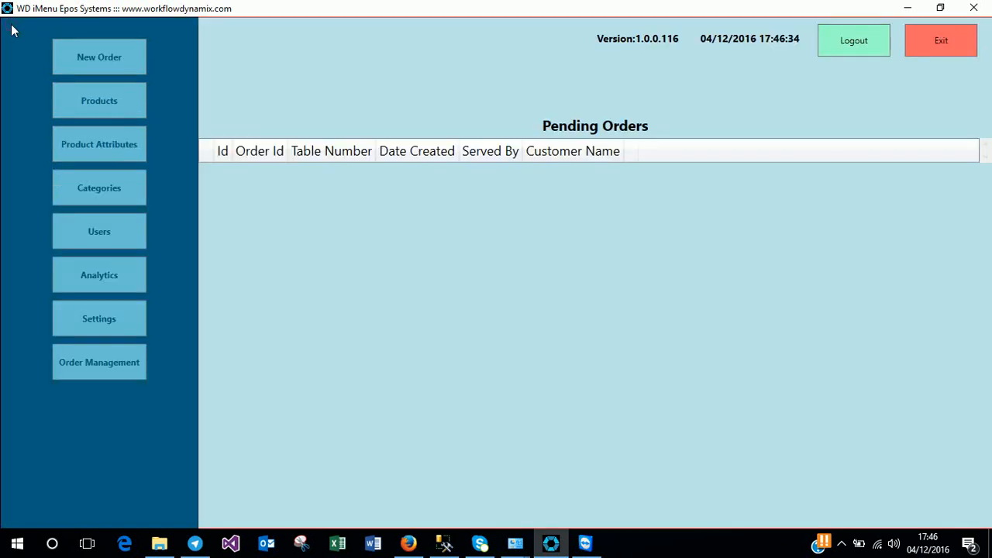
Start a trial order with one Chicken Burger from the Burgers category
click(113, 62)
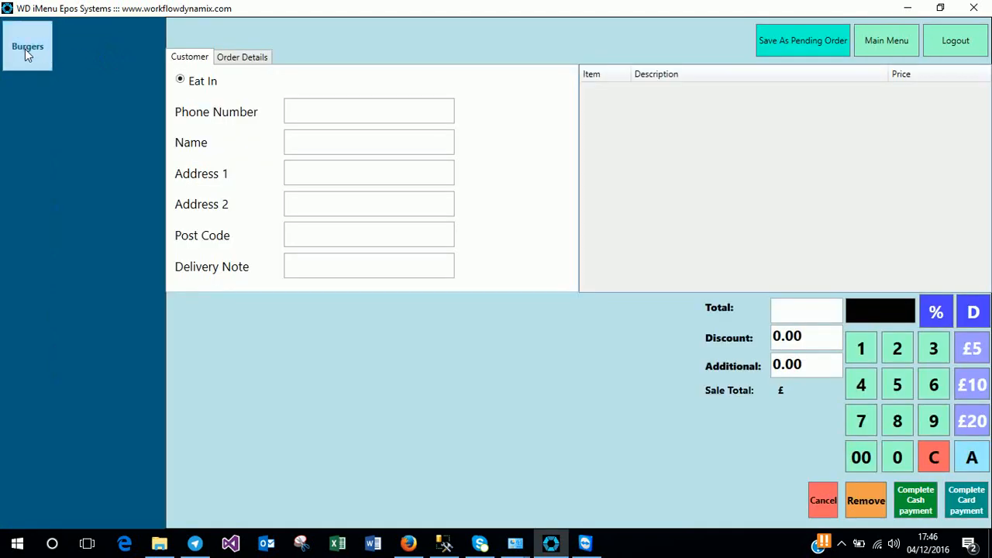
click(27, 53)
click(248, 89)
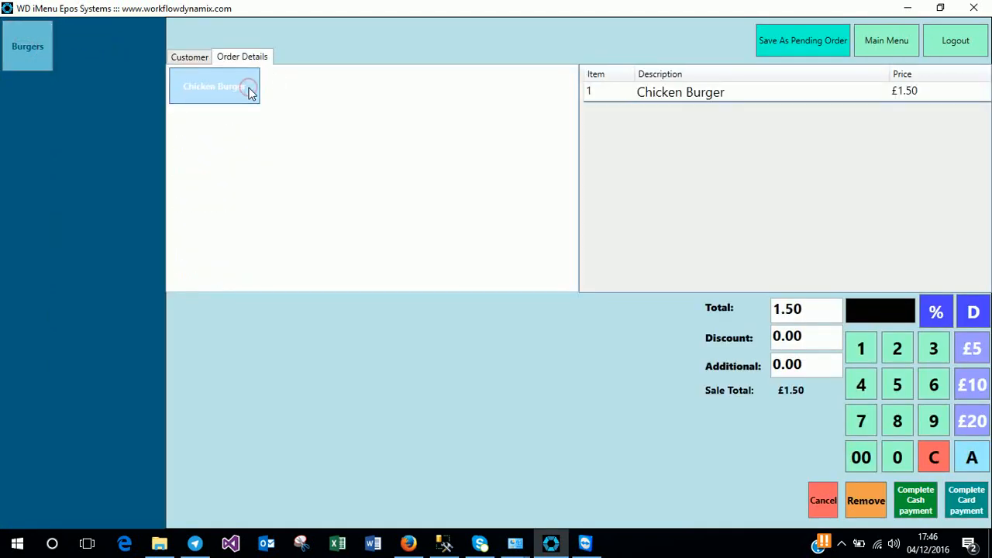
click(842, 543)
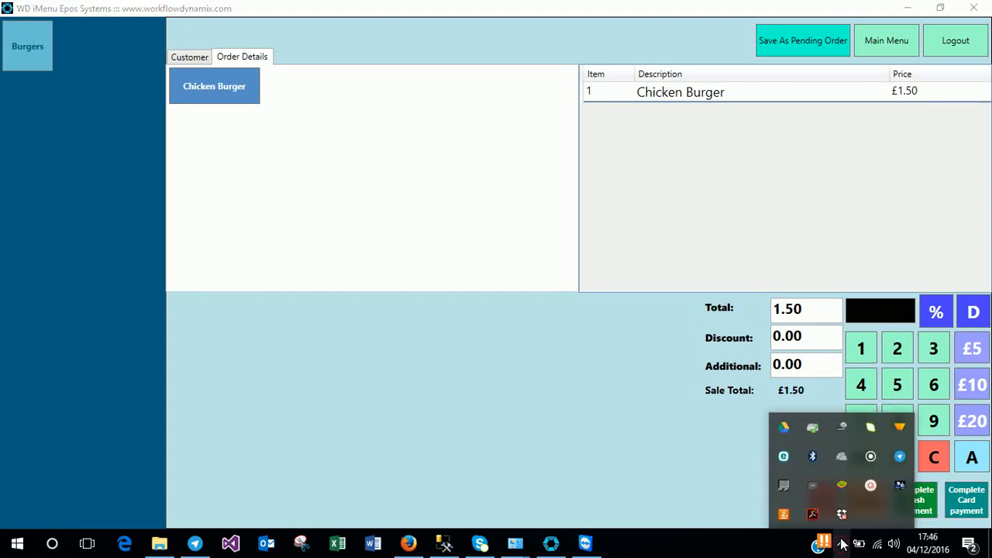
click(870, 485)
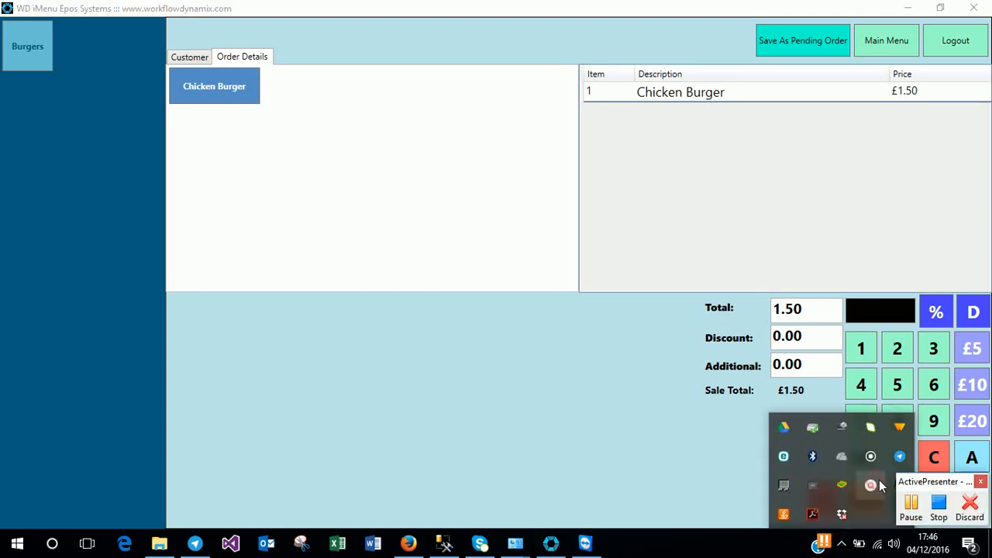
click(911, 505)
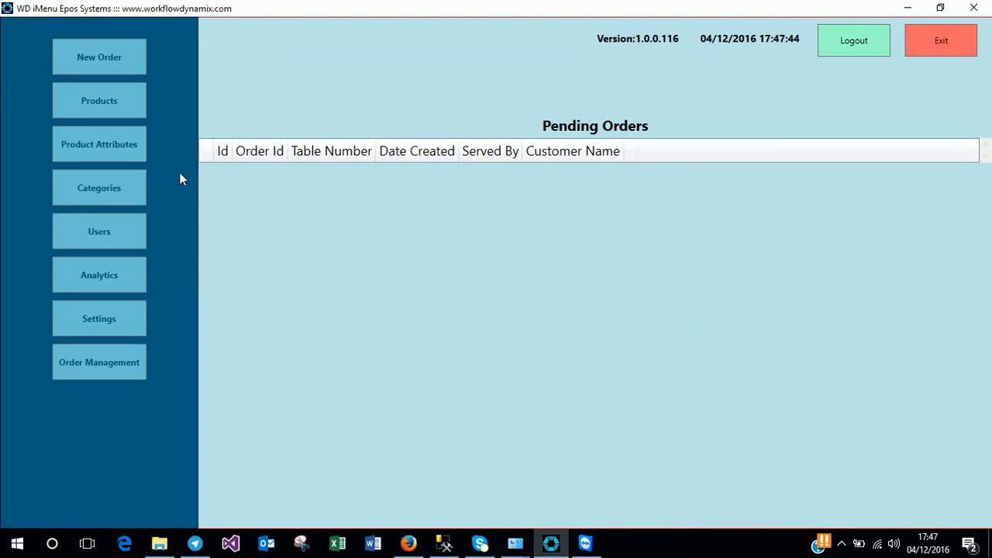
Open the Chicken Burger product for editing from the product list
click(124, 110)
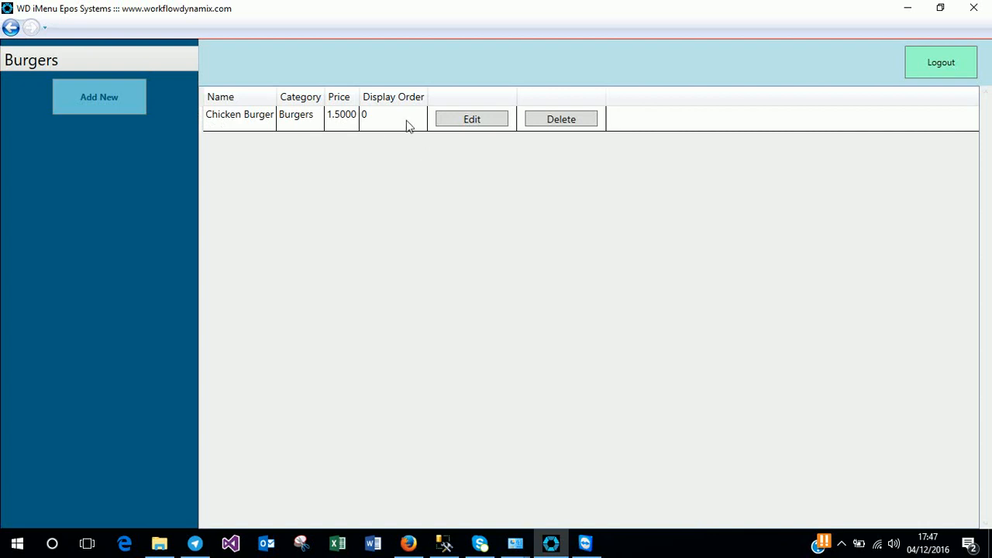
click(487, 116)
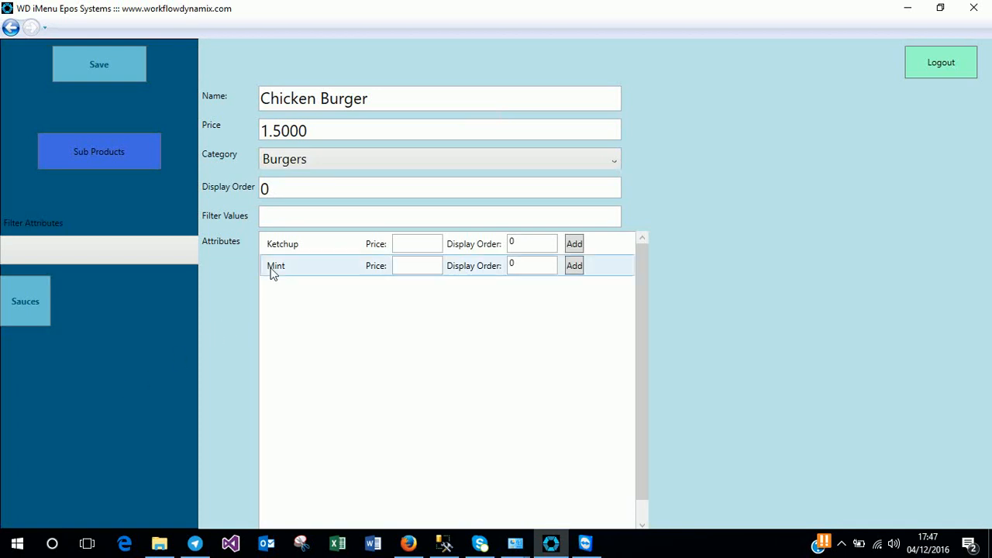
Try adding the Ketchup and Mint attributes individually to the Chicken Burger, and remove both again
click(583, 246)
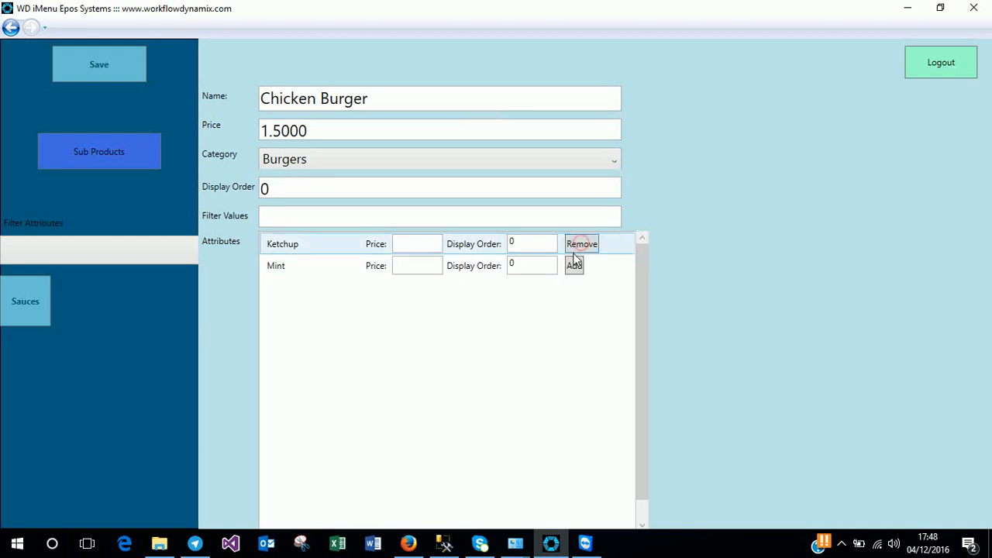
click(574, 266)
click(581, 245)
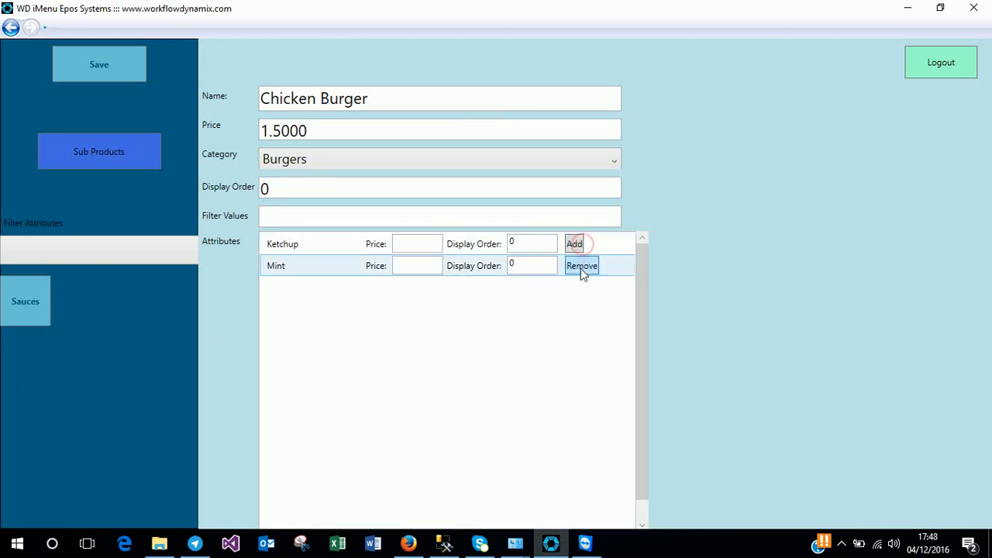
click(580, 267)
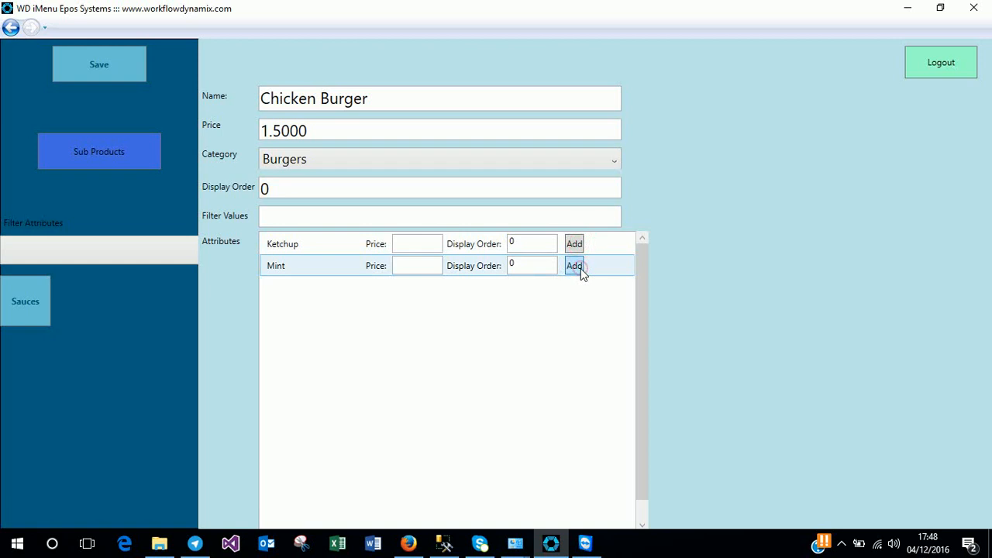
Add all attributes of the Sauces category to the Chicken Burger at once
click(21, 308)
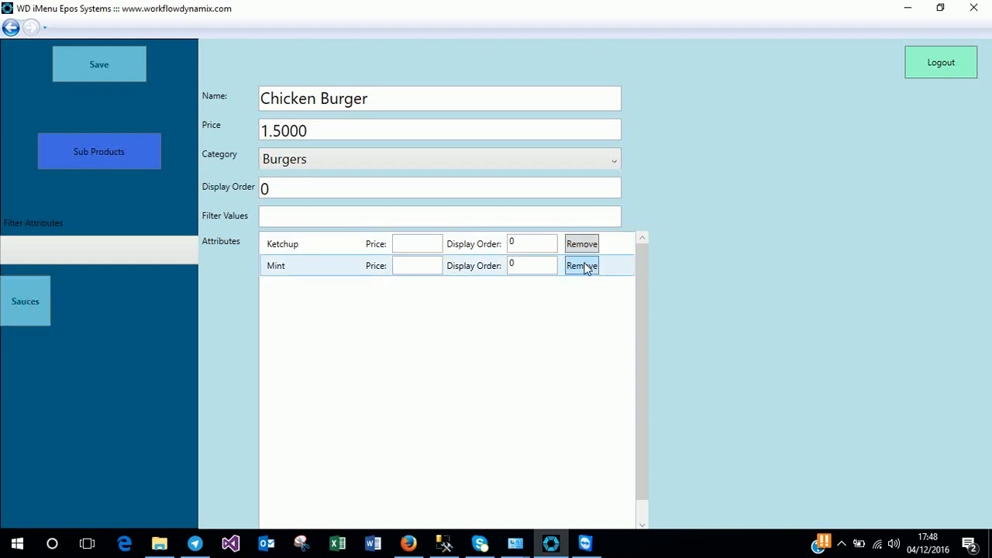
Try a price of 1.00 for the Ketchup attribute and clear it again
click(417, 245)
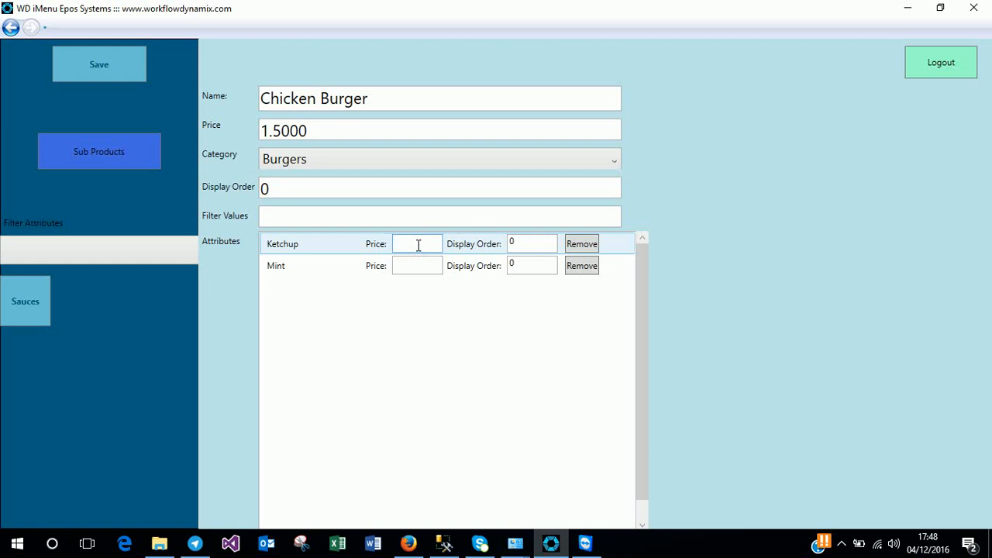
text(1.00)
key(BackSpace)
key(BackSpace)
key(BackSpace)
key(BackSpace)
click(418, 245)
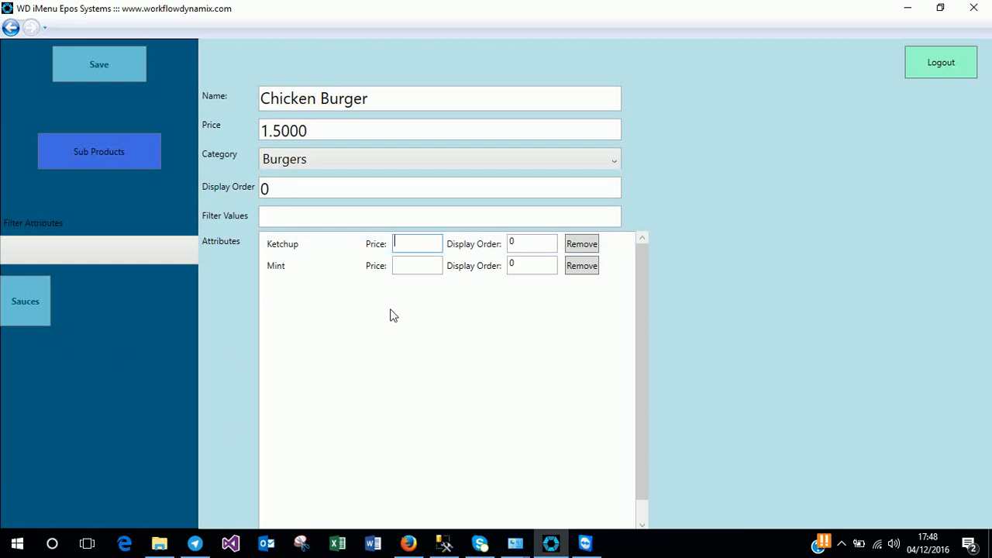
Save the Chicken Burger product with its sauce attributes and return to the main menu
click(96, 70)
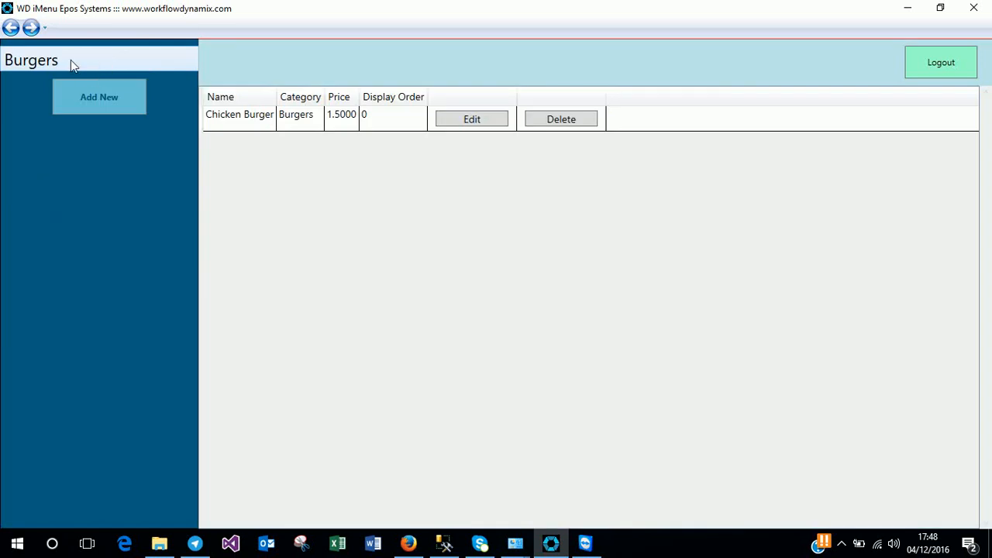
click(10, 28)
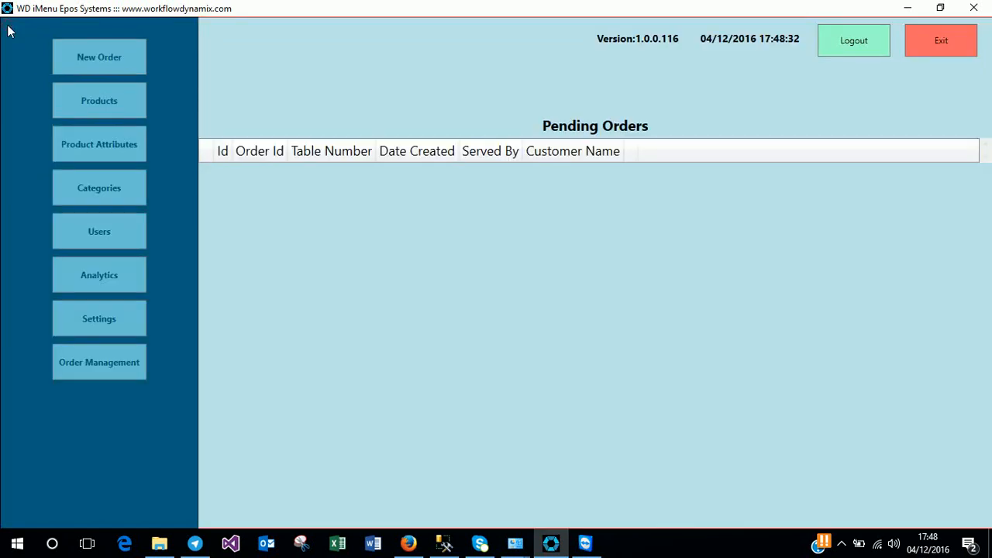
Start a new order with one Chicken Burger from the Burgers category and show its Sauces options
click(118, 68)
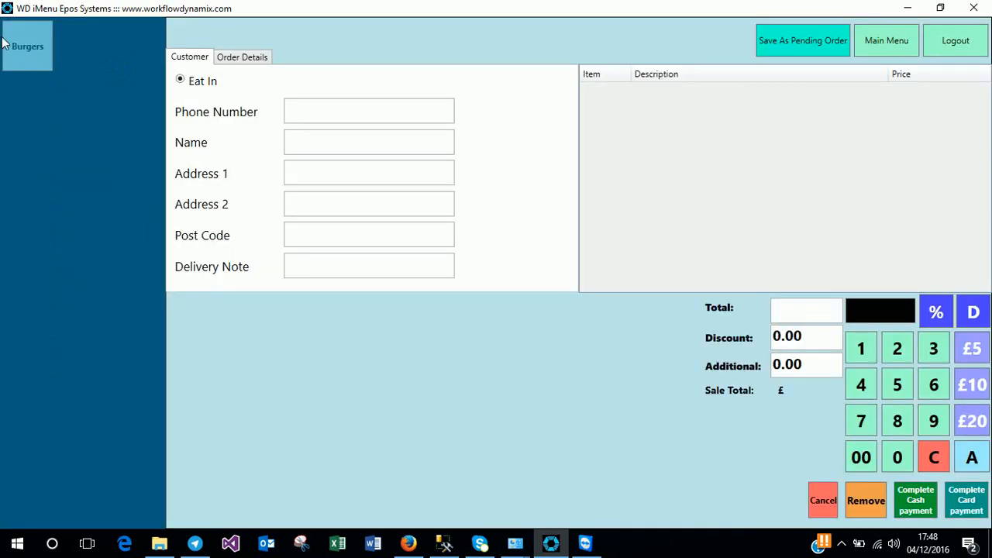
click(18, 46)
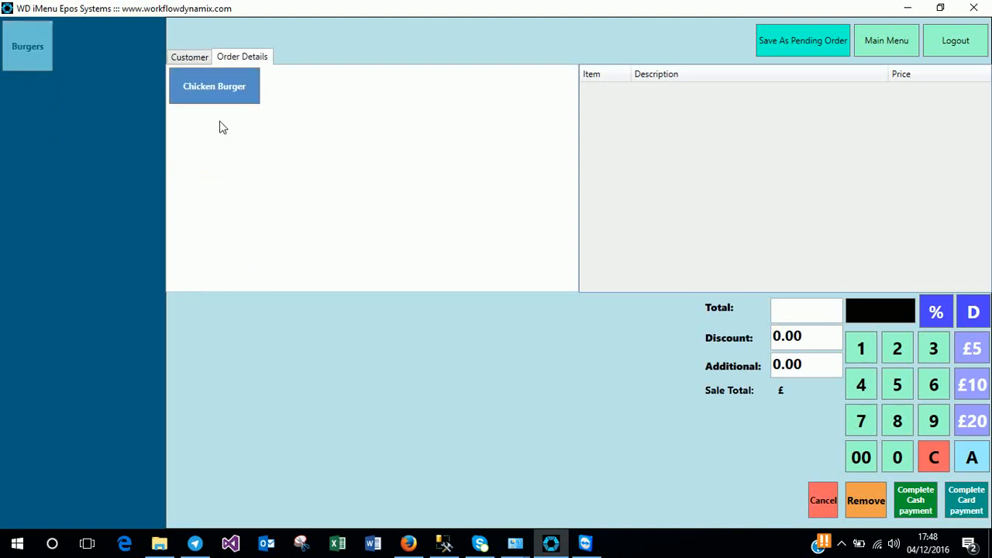
click(223, 94)
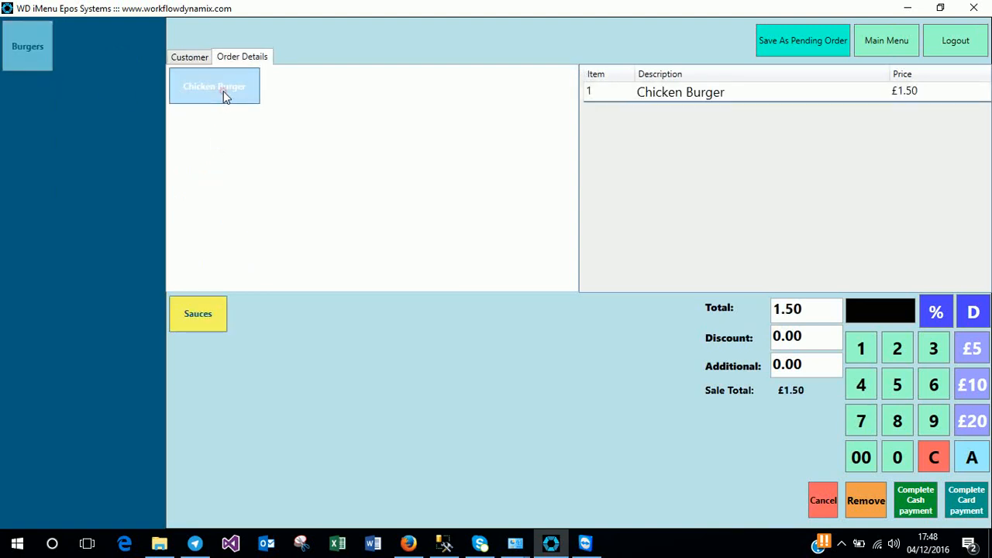
click(205, 314)
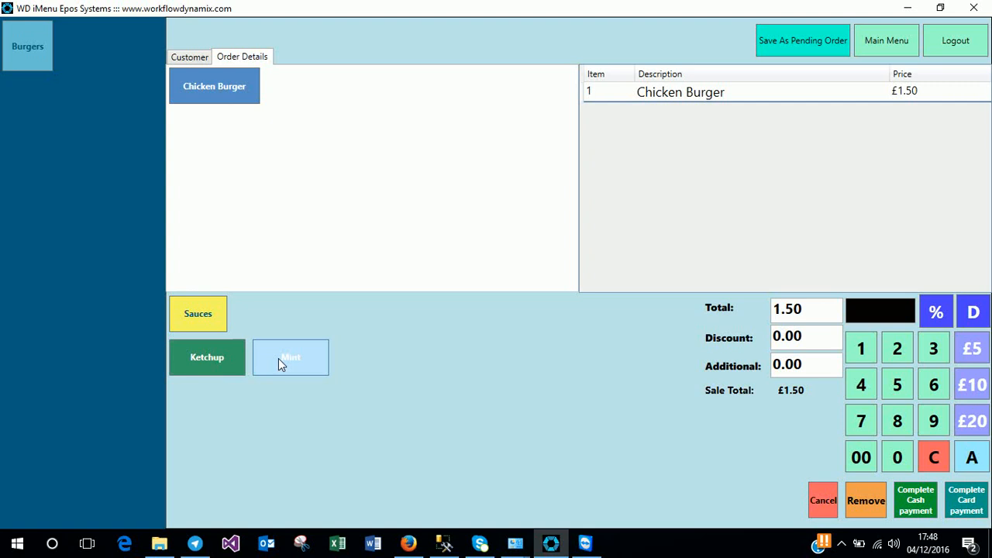
click(842, 541)
mouse_move(875, 489)
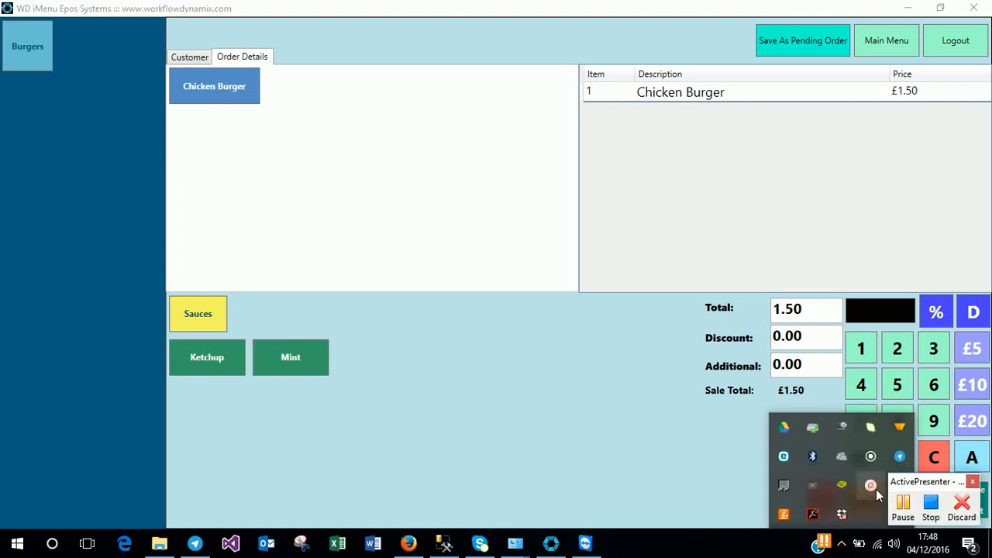